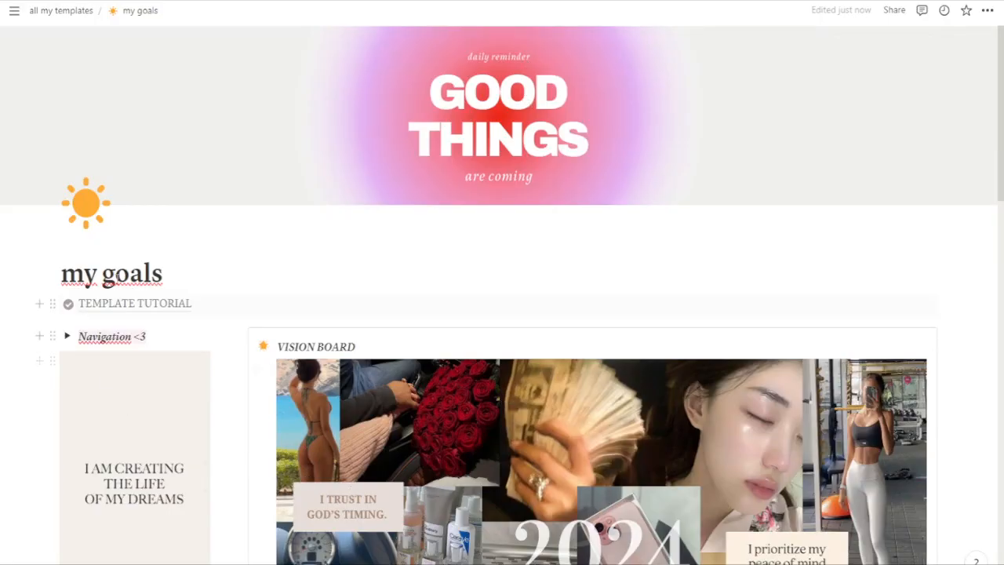
Step: Look over the my goals page, from the vision board to the goal sections and back
scroll(502, 314, "down", 3)
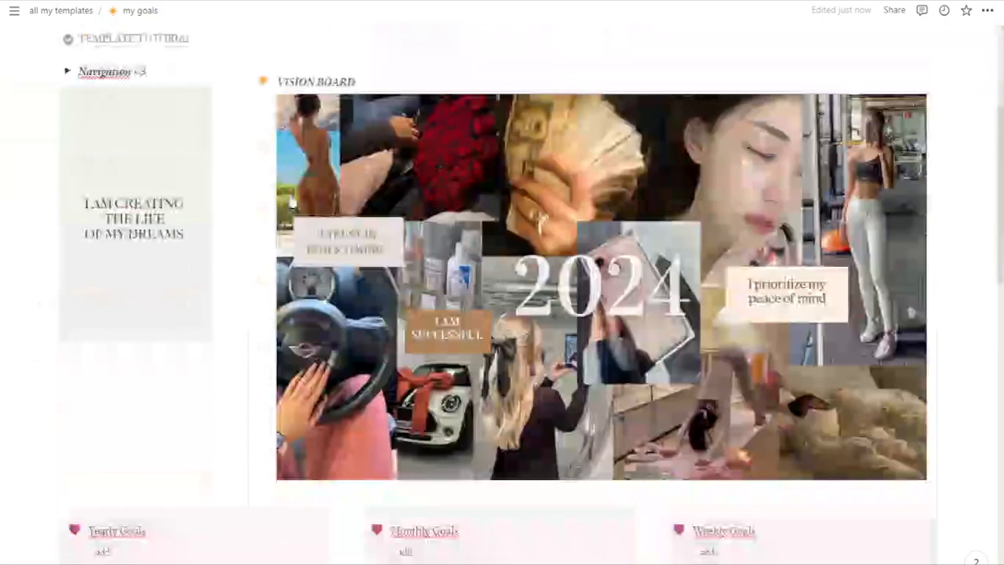
scroll(292, 200, "down", 7)
scroll(294, 200, "up", 8)
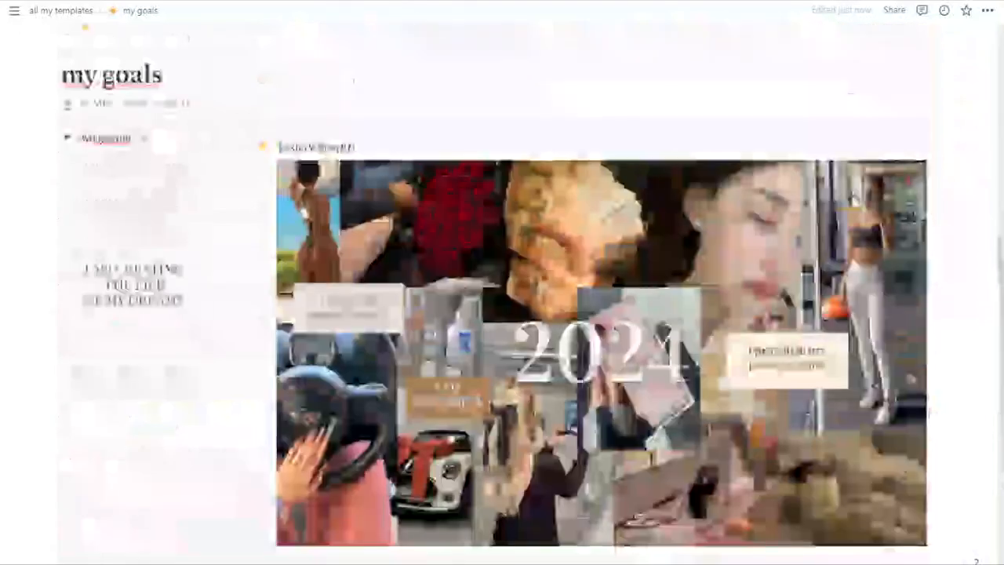
scroll(666, 202, "down", 1)
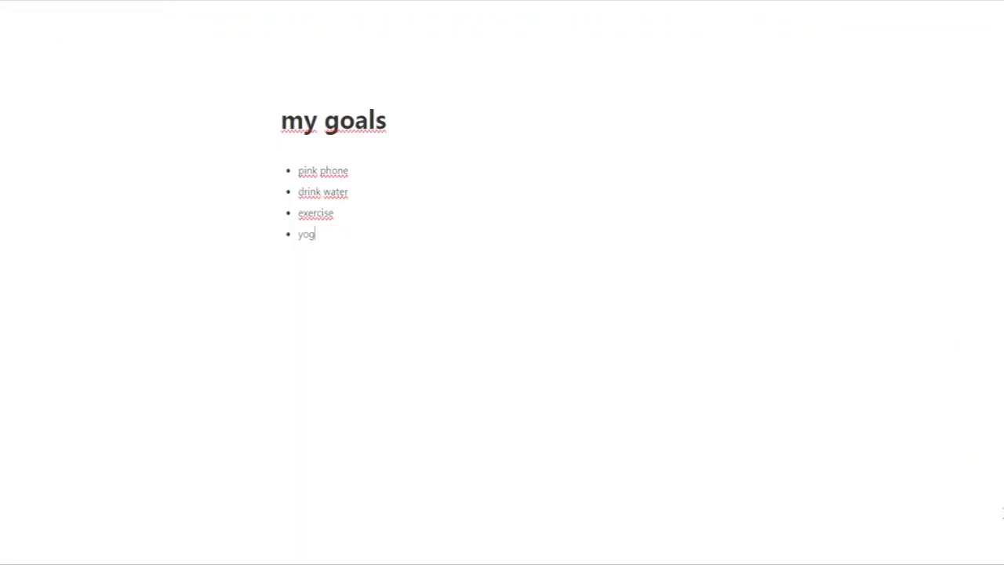
Step: Complete the "yoga" bullet in the my goals list and begin another bullet below it
type("a")
key("Return")
type("doge")
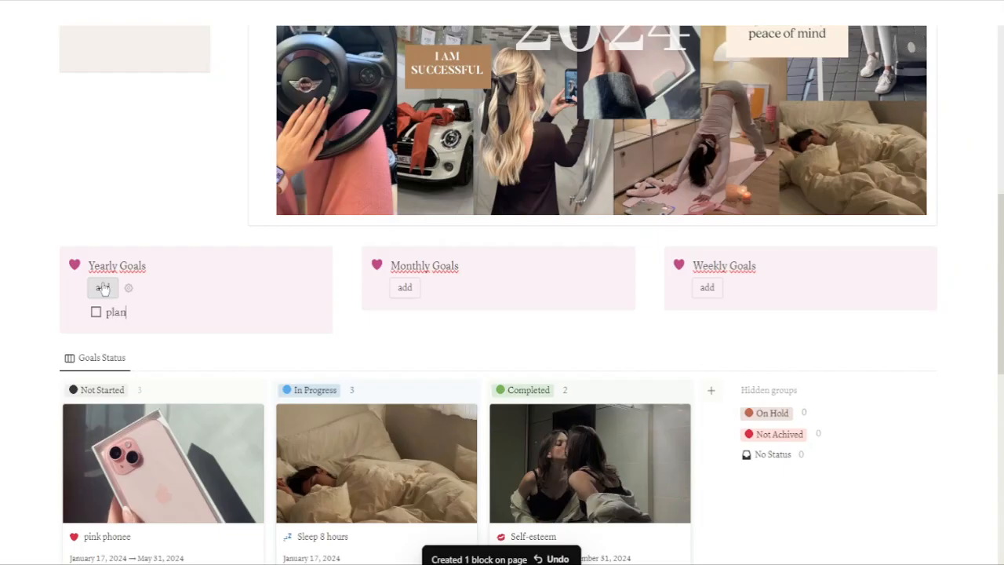
Step: Continue the to-do text under Yearly Goals so it reads "plan a ca"
type("a")
type("ca")
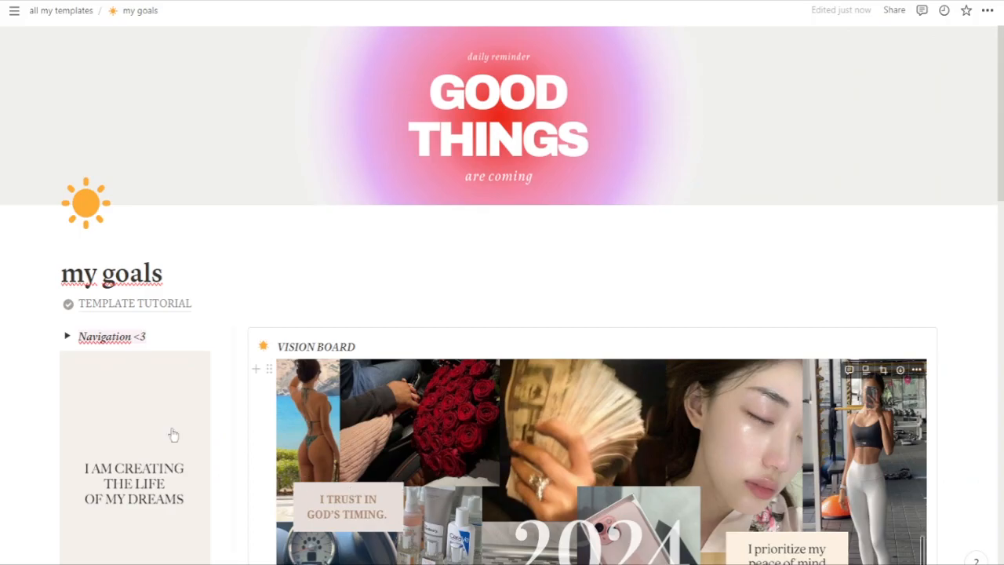
Step: Review the my goals template's vision board, yearly, monthly and weekly goals, and the Goals Status board
scroll(289, 200, "down", 12)
scroll(714, 197, "up", 3)
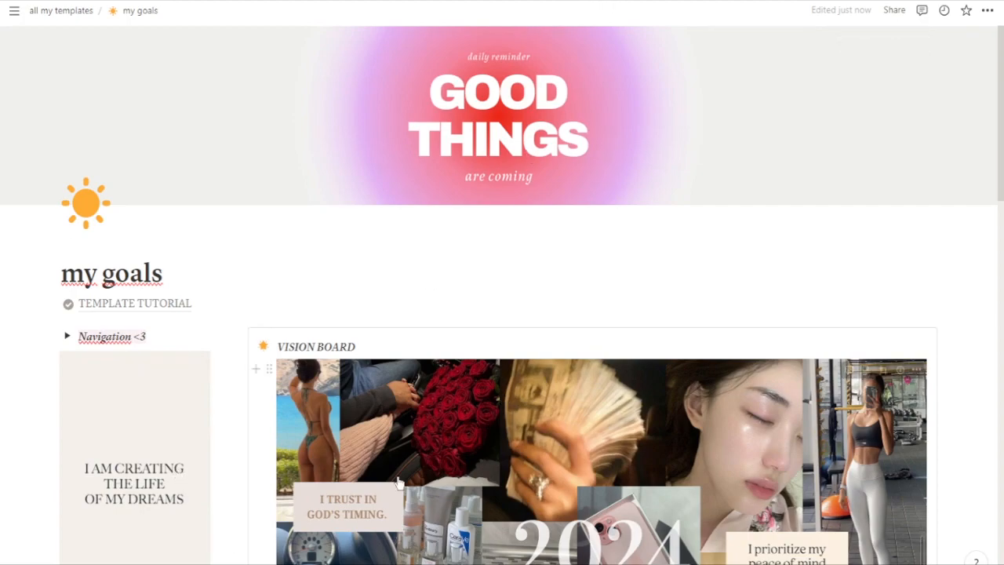
scroll(470, 305, "down", 3)
scroll(502, 313, "down", 6)
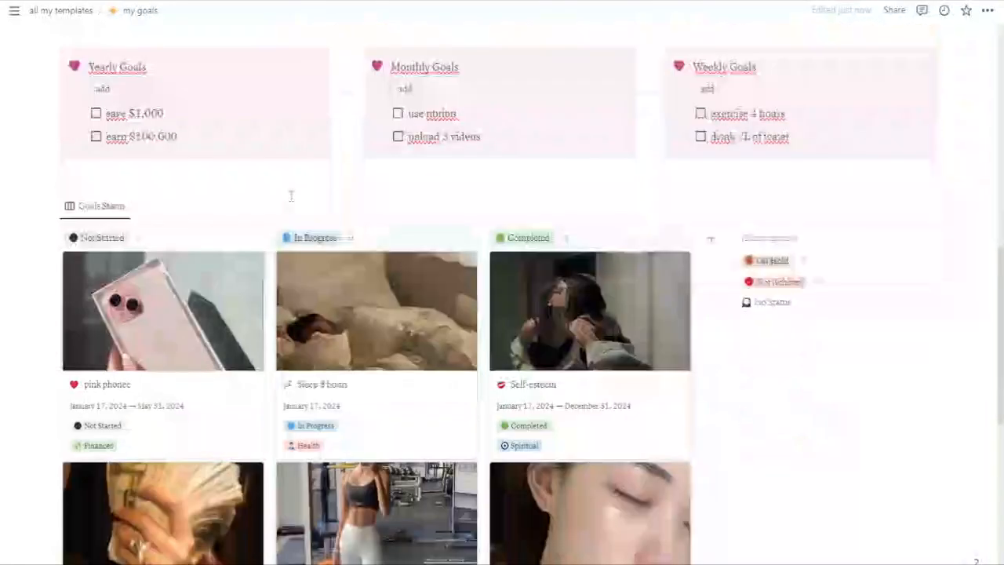
scroll(502, 314, "up", 7)
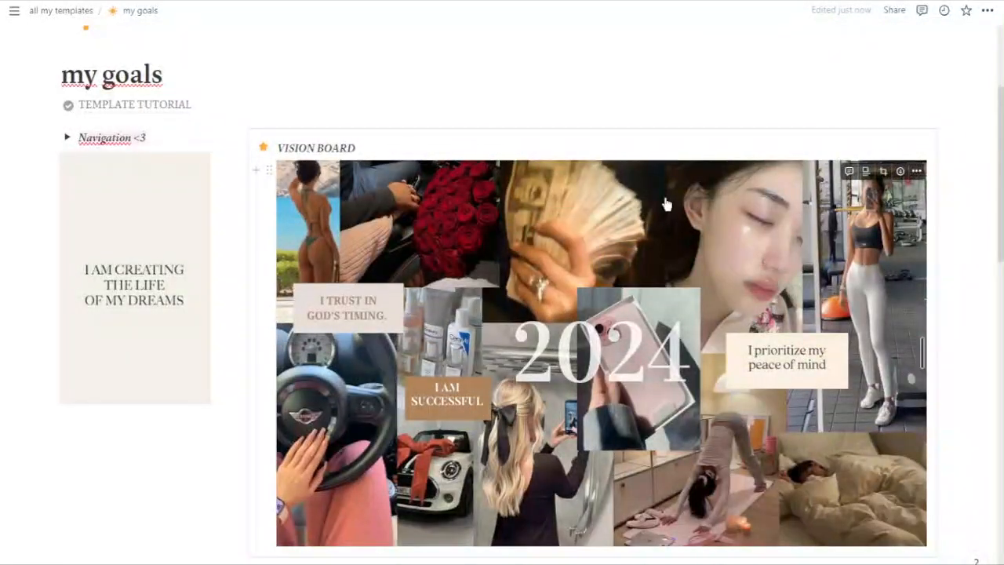
scroll(663, 202, "down", 1)
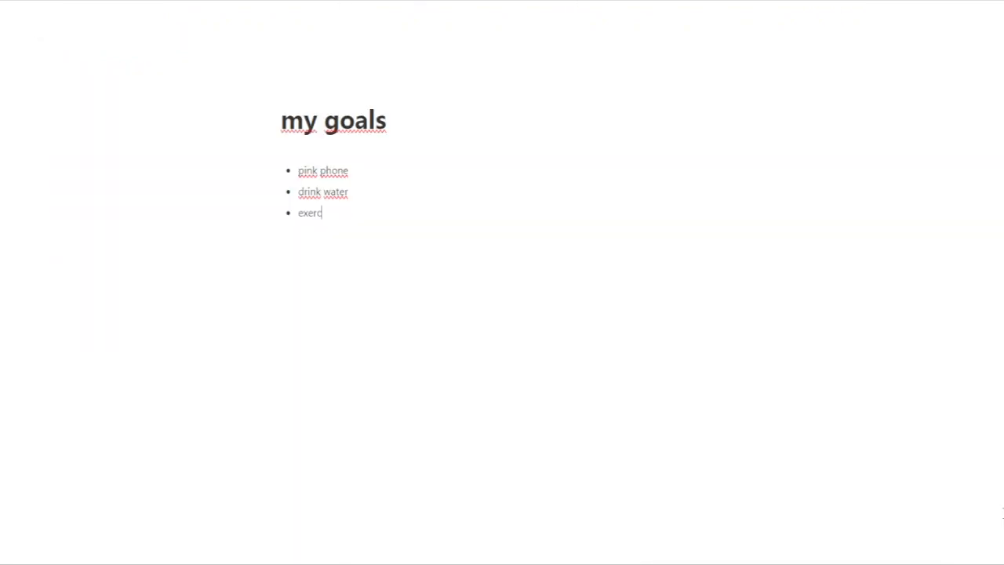
Step: Finish the bullet "exercise" in the plain my goals list and add the bullets "yoga" and "sleep well"
type("ise")
key("Return")
type("yoga")
key("Return")
type("sleep well")
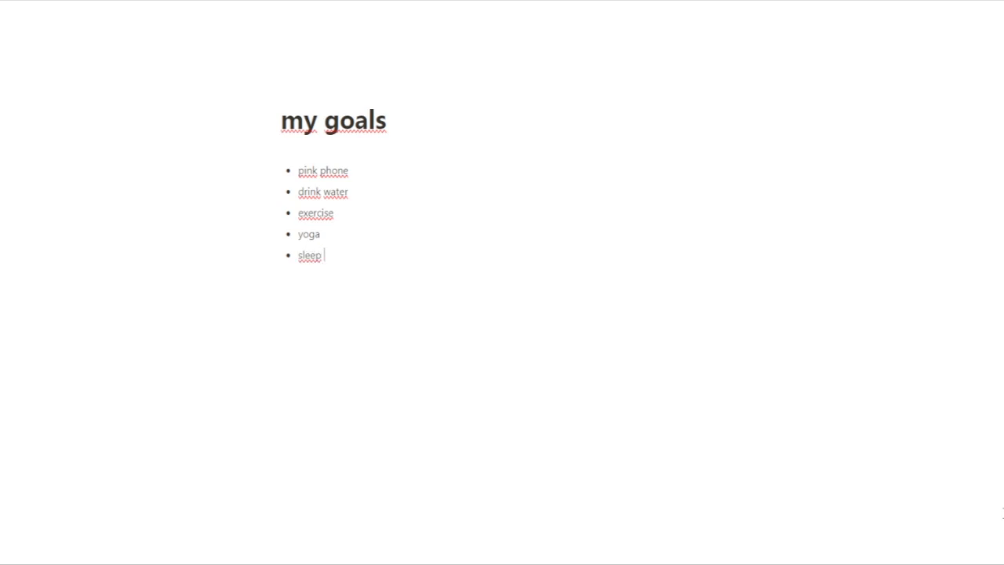
key("Return")
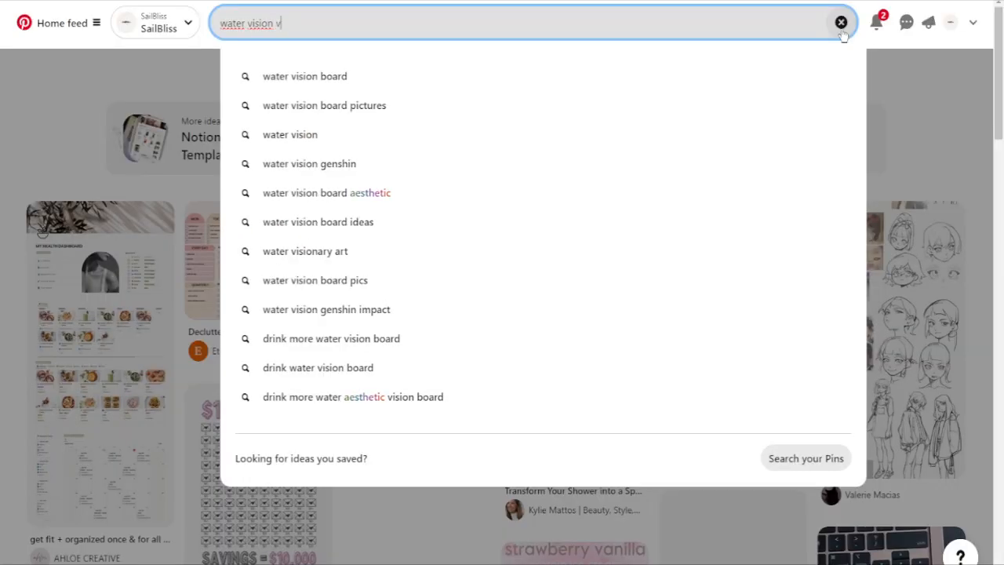
Step: Search Pinterest for "water vision board"
type("oard")
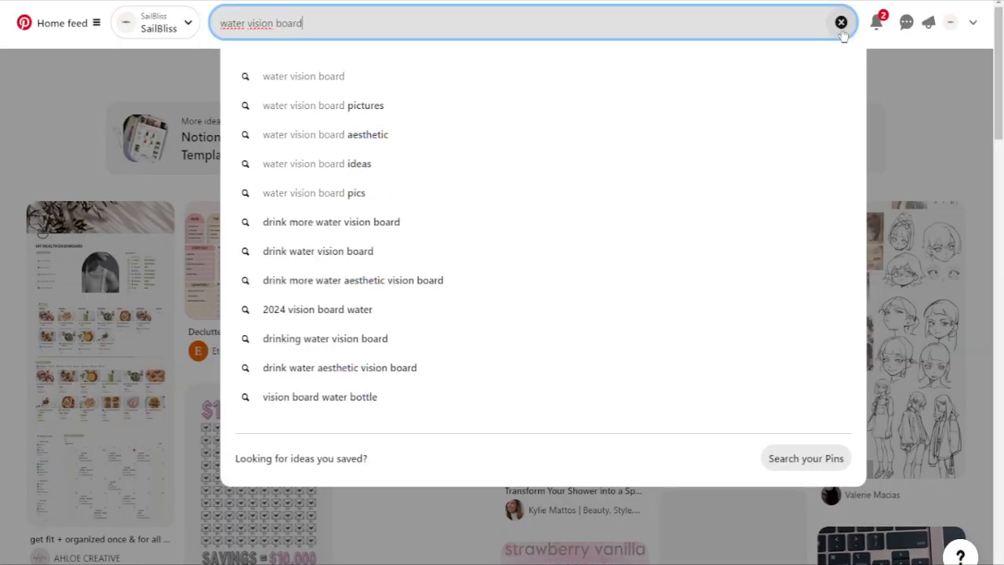
key("Return")
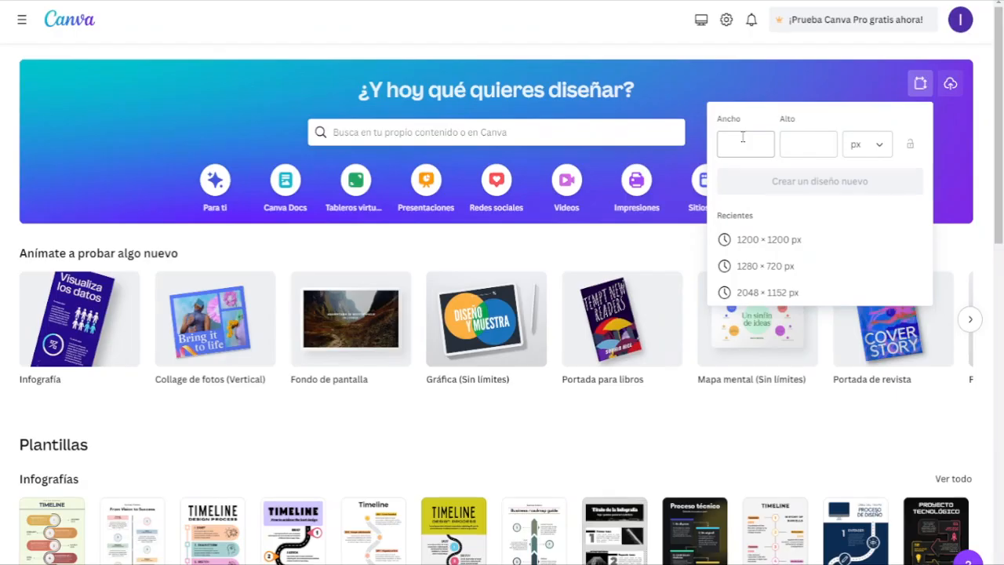
Step: Switch to Canva and set the custom design size to 1920 × 1080 px
left_click(742, 137)
type("1920")
left_click(818, 141)
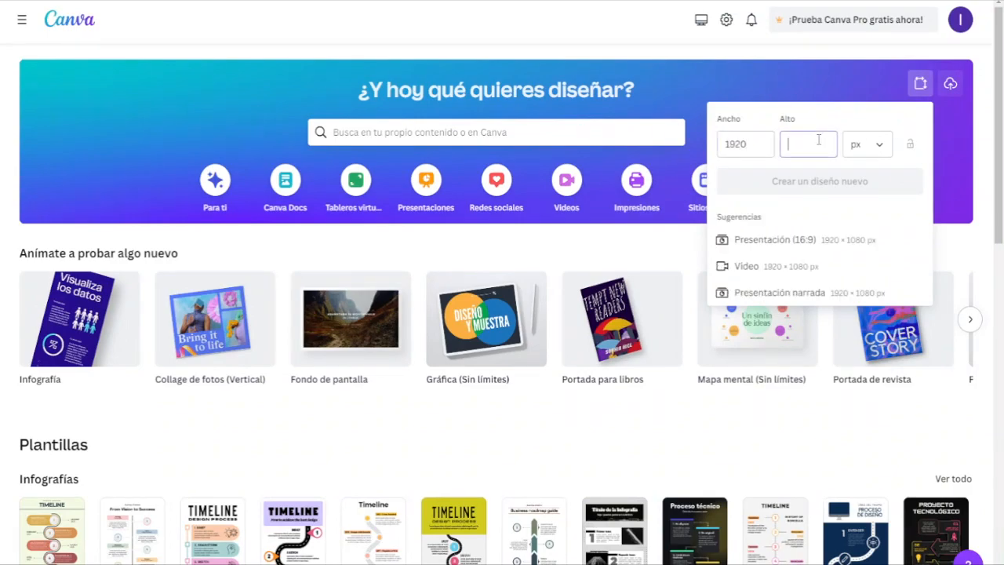
type("1080")
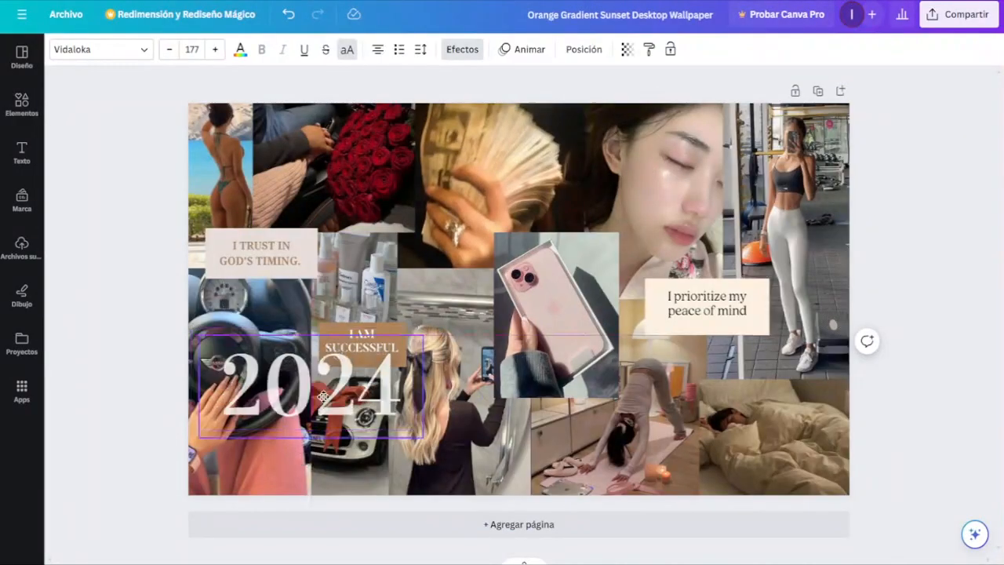
Step: Move the "2024" text from the steering-wheel photo to the middle of the collage, over the pink phone
left_click_drag(303, 394, 513, 288)
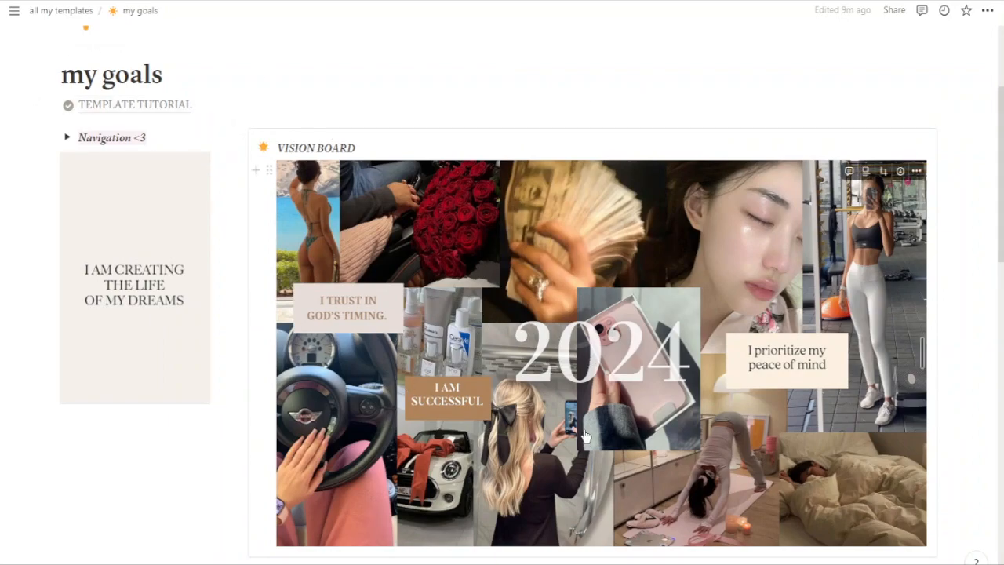
Step: Switch to Notion and start replacing the vision board image on the my goals page
left_click(917, 172)
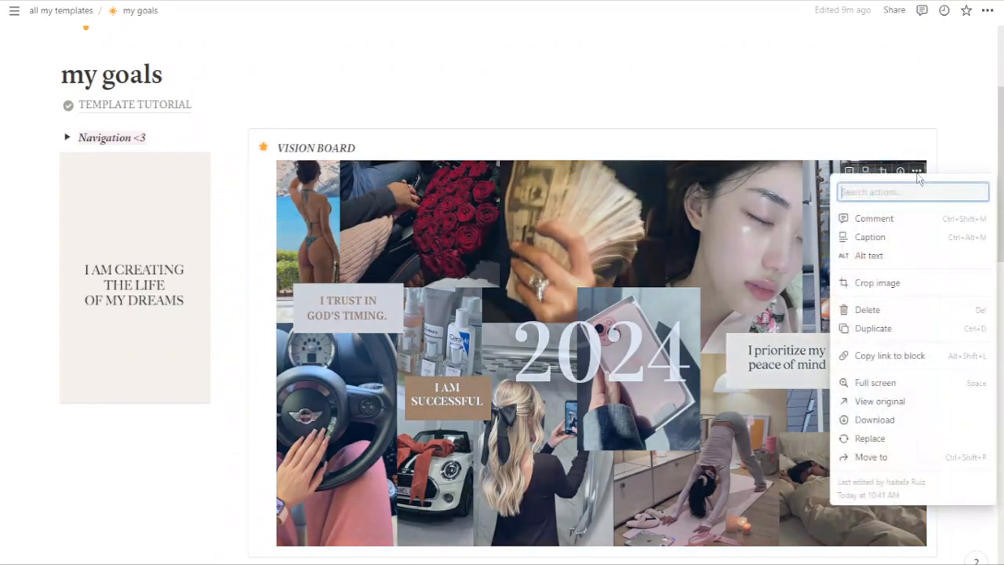
left_click(863, 440)
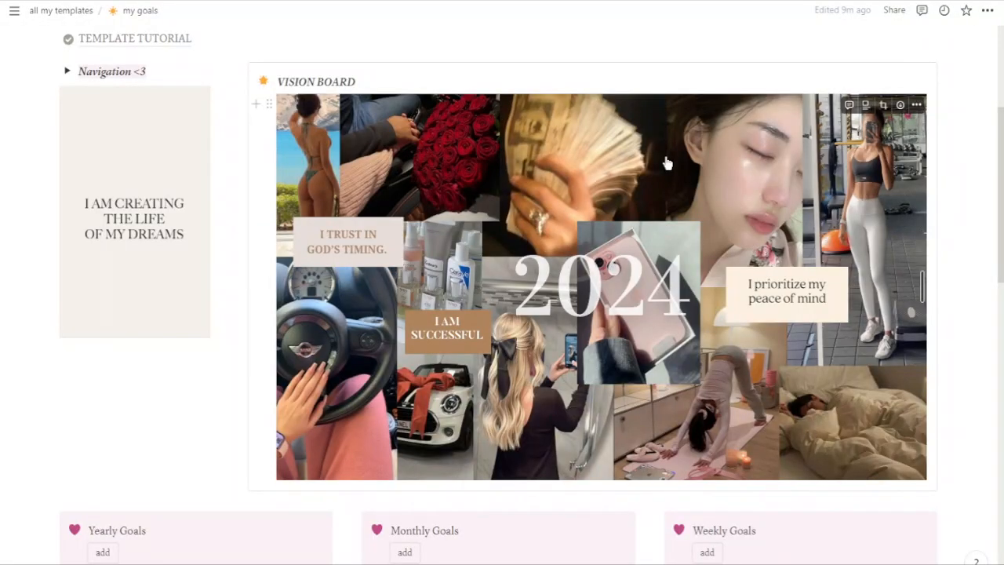
Step: Delete the sample to-dos "save $1,000" and "earn $100,000" under Yearly Goals
scroll(667, 163, "down", 3)
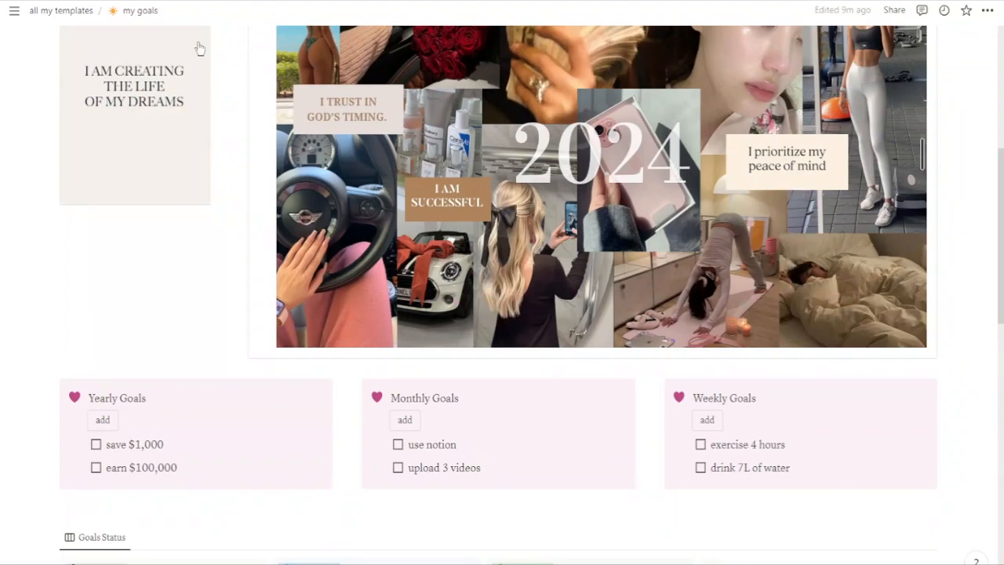
scroll(309, 313, "down", 3)
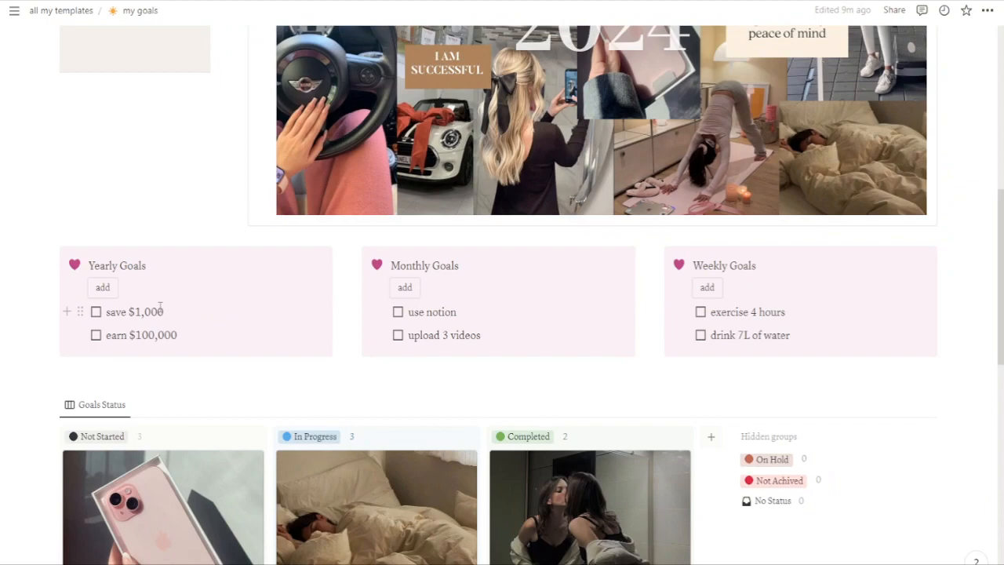
left_click(79, 311)
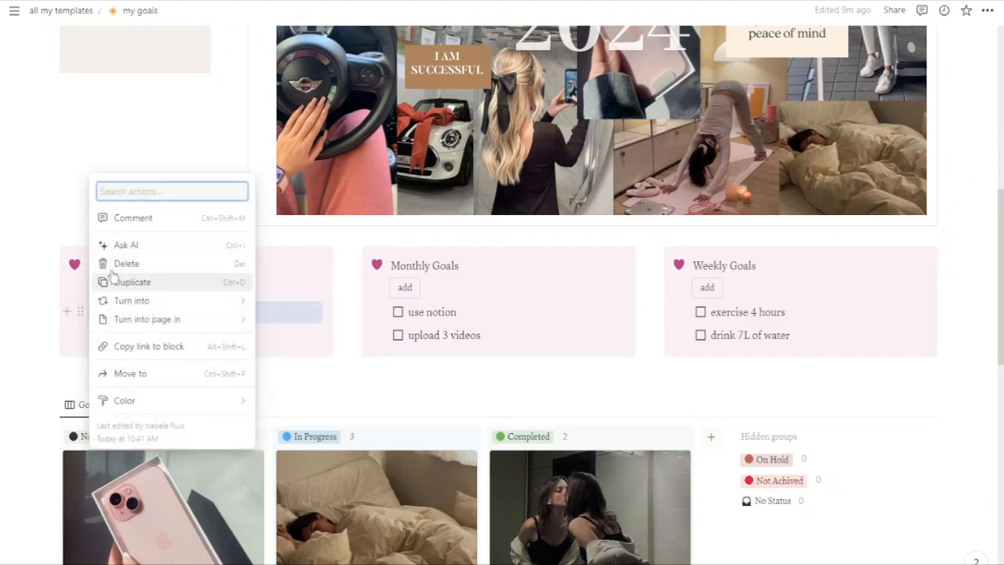
left_click(122, 263)
left_click(79, 311)
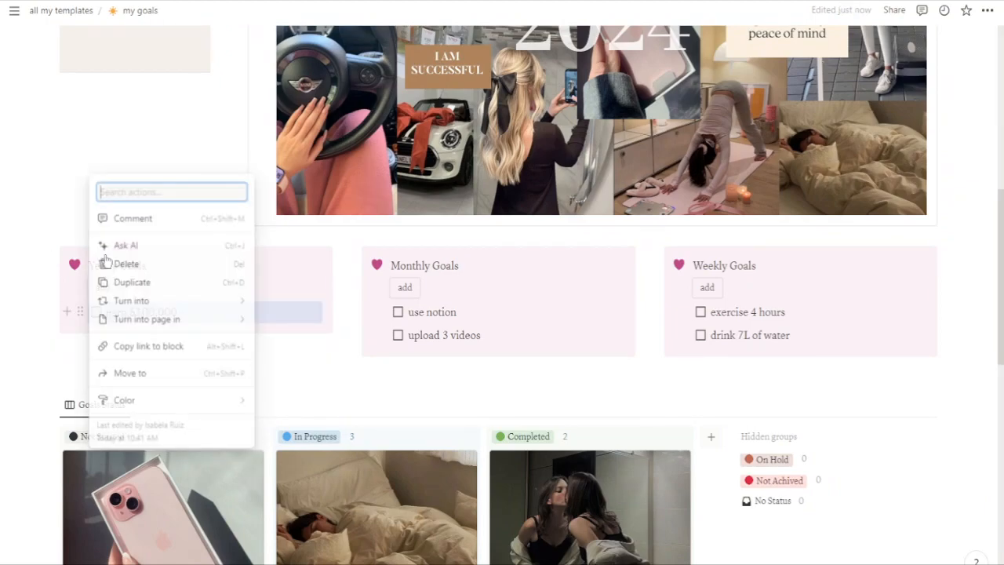
left_click(117, 263)
Step: Add a new to-do under Yearly Goals with text beginning "go to"
left_click(103, 289)
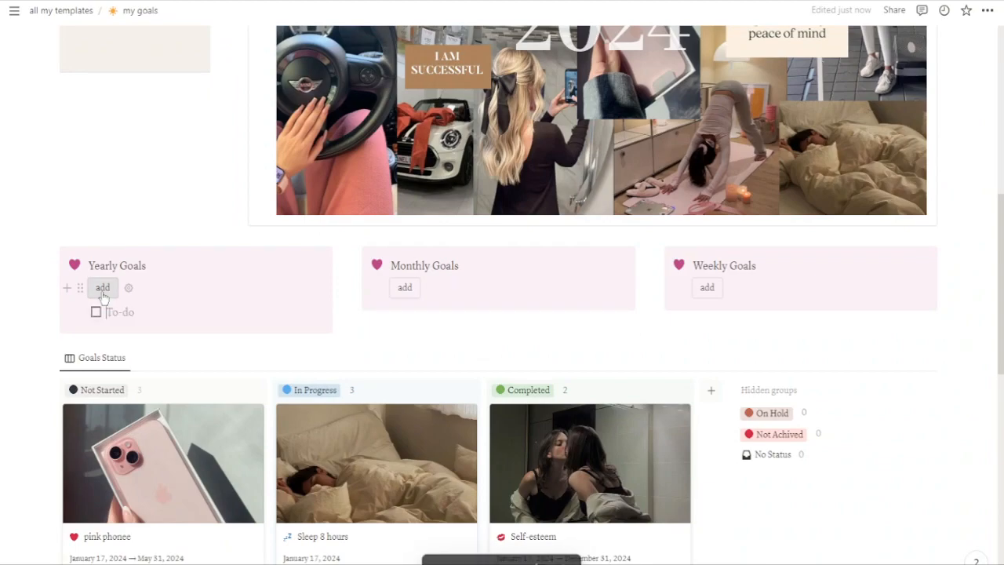
type("go to")
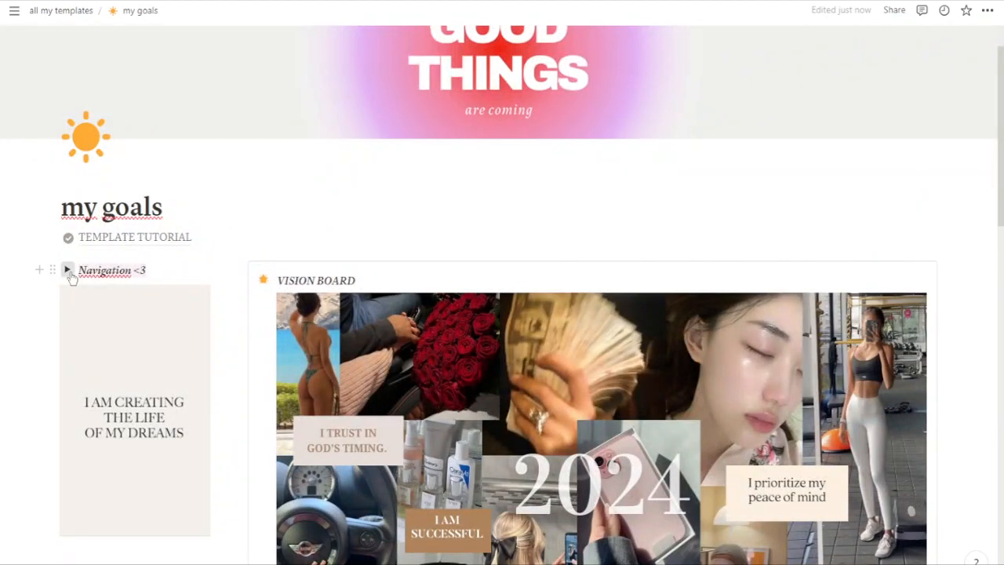
Step: Go to the goals planner page from the Navigation list and open its Goal Name template for editing
left_click(68, 270)
left_click(96, 291)
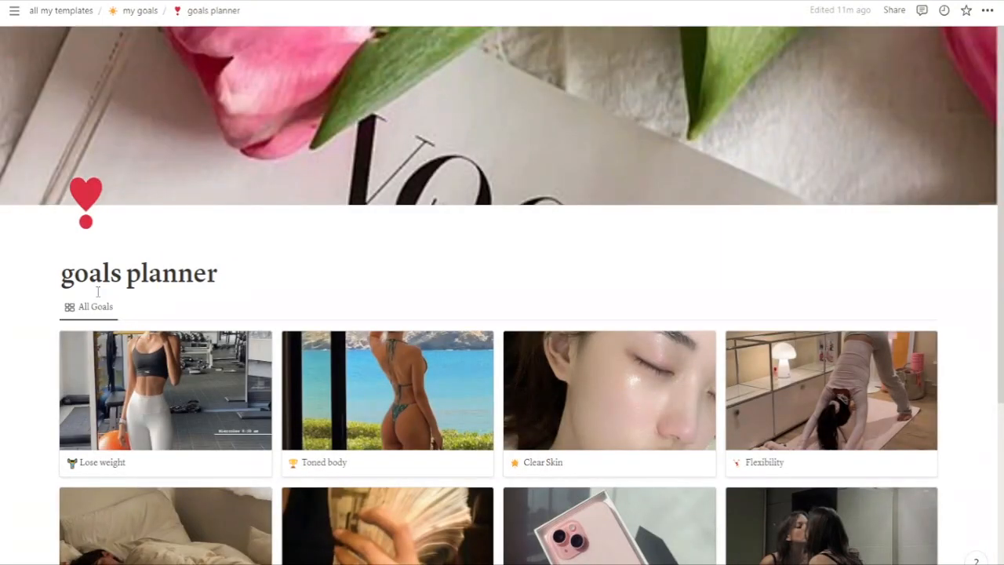
scroll(650, 280, "down", 2)
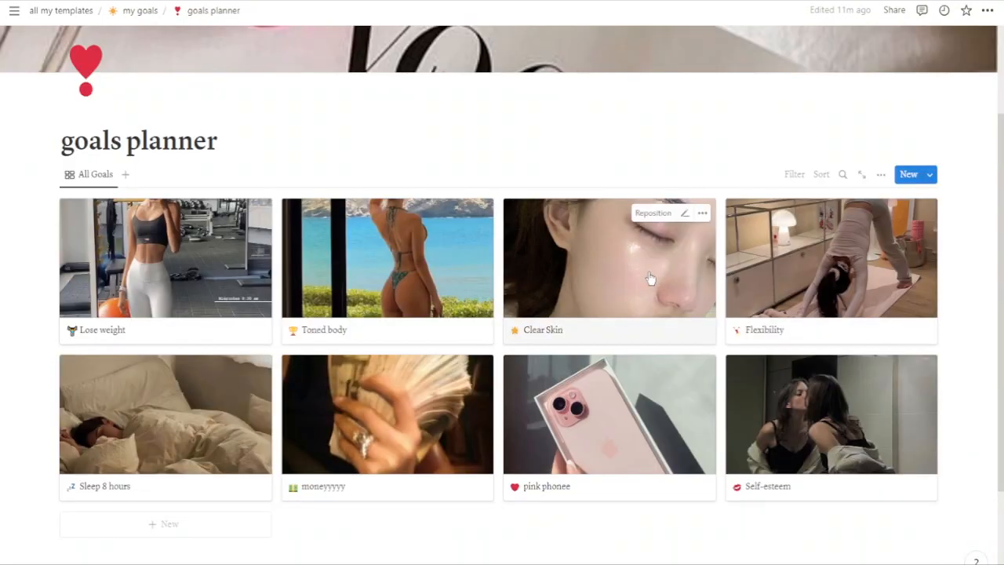
left_click(929, 175)
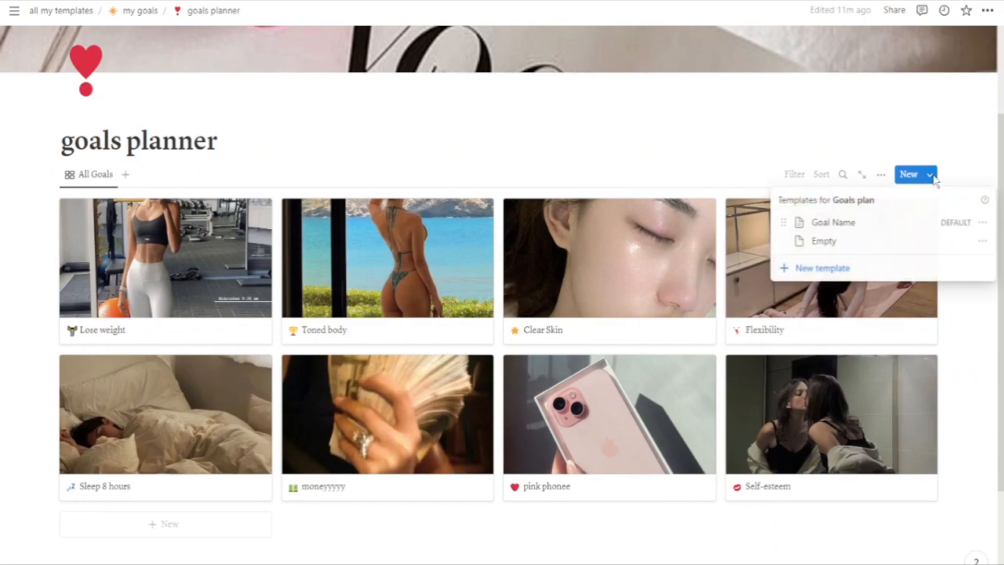
left_click(984, 225)
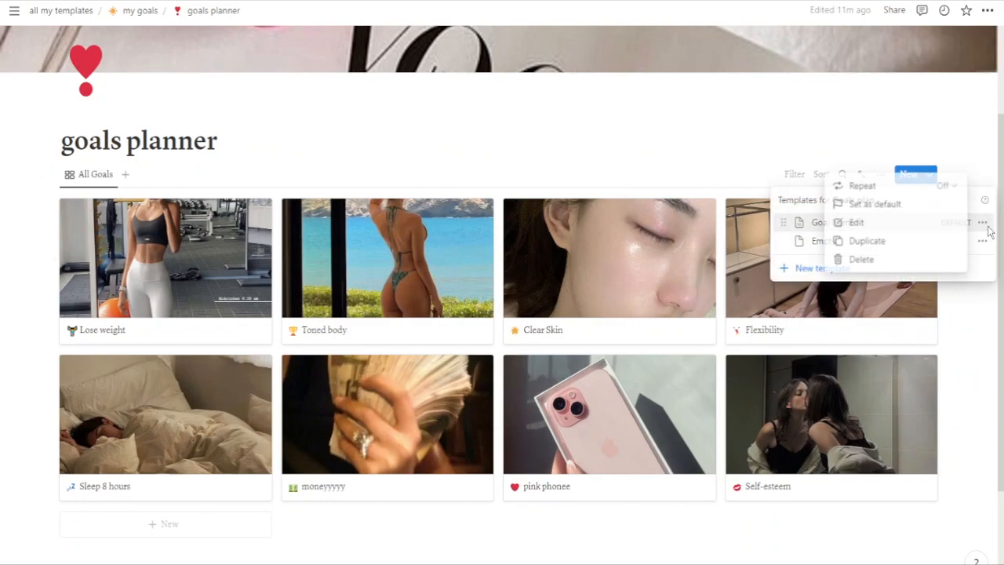
left_click(861, 223)
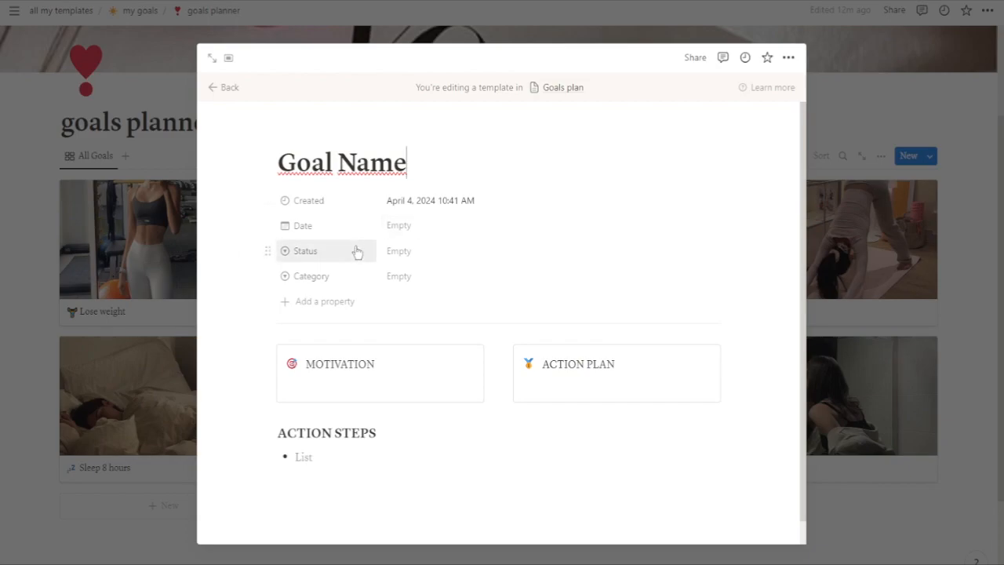
Step: Add the option "new category" to the Category property of the Goal Name template
left_click(359, 284)
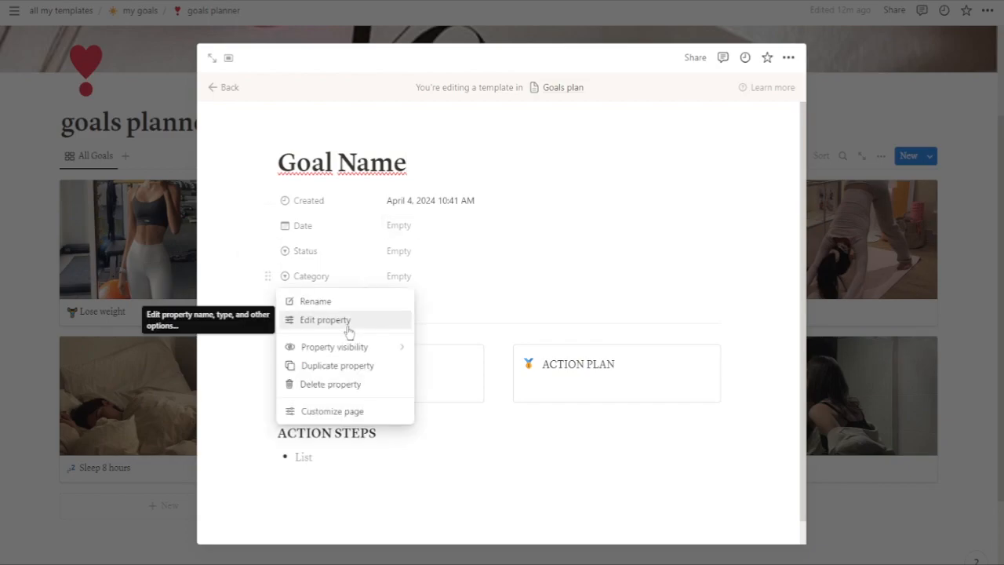
left_click(348, 321)
left_click(442, 405)
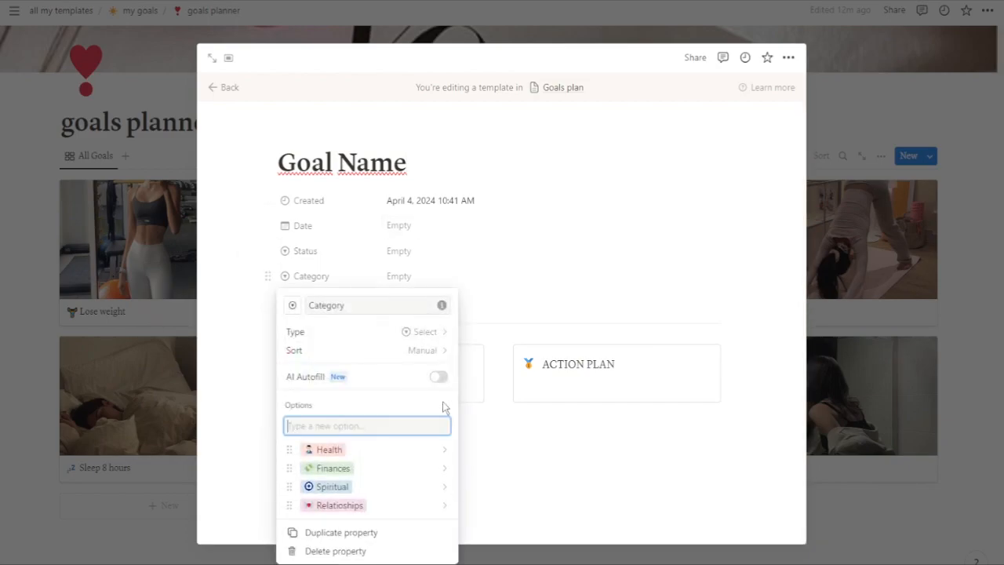
type("new categor")
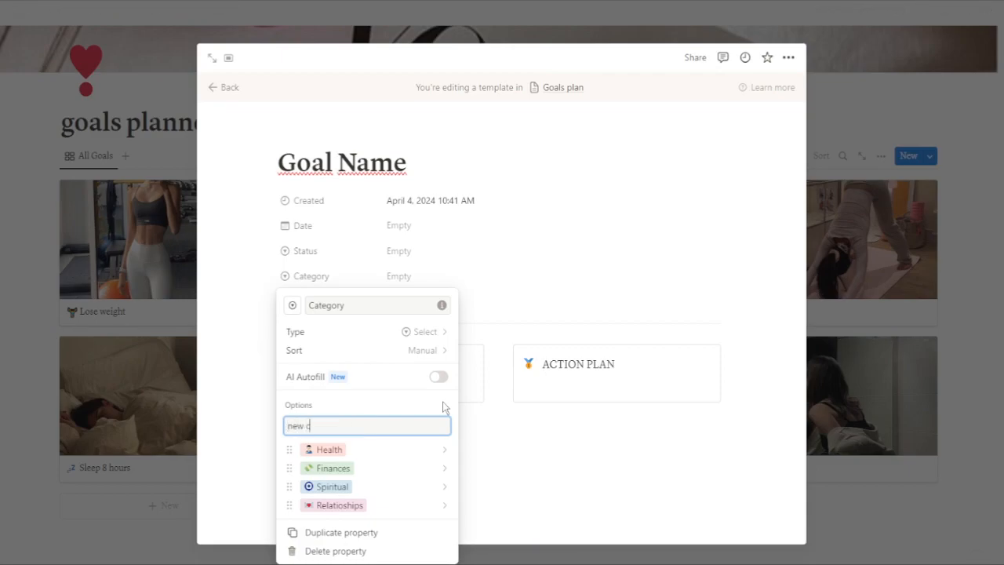
type("y")
key("Return")
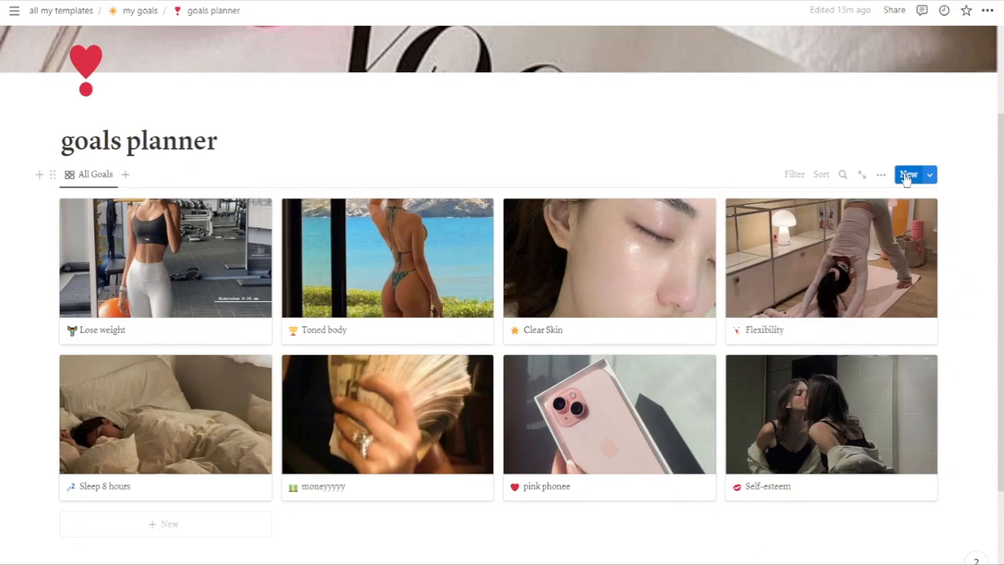
Step: Create a new goal in the goals planner and title it "Drink water"
left_click(908, 176)
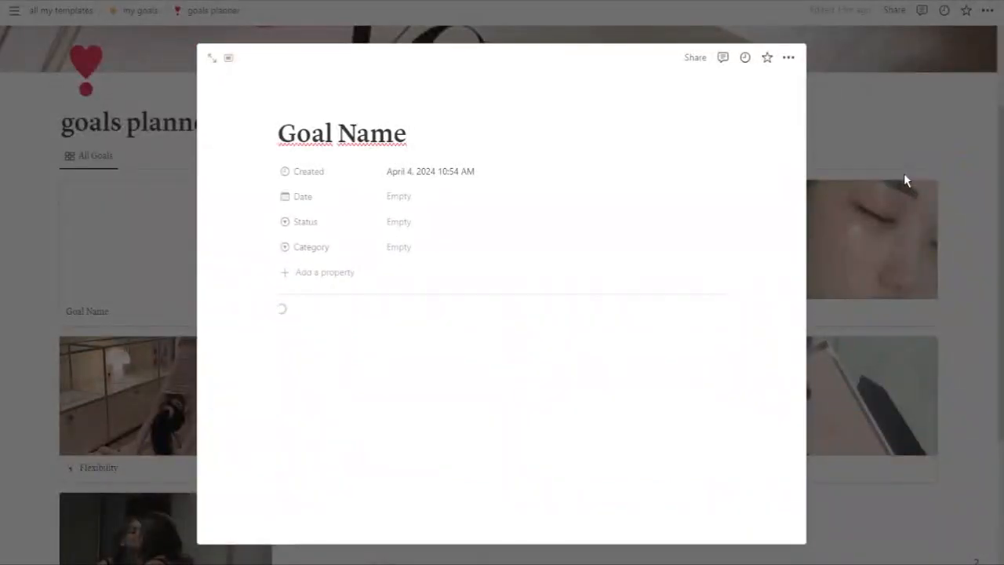
key("ctrl+a")
type("Drink water")
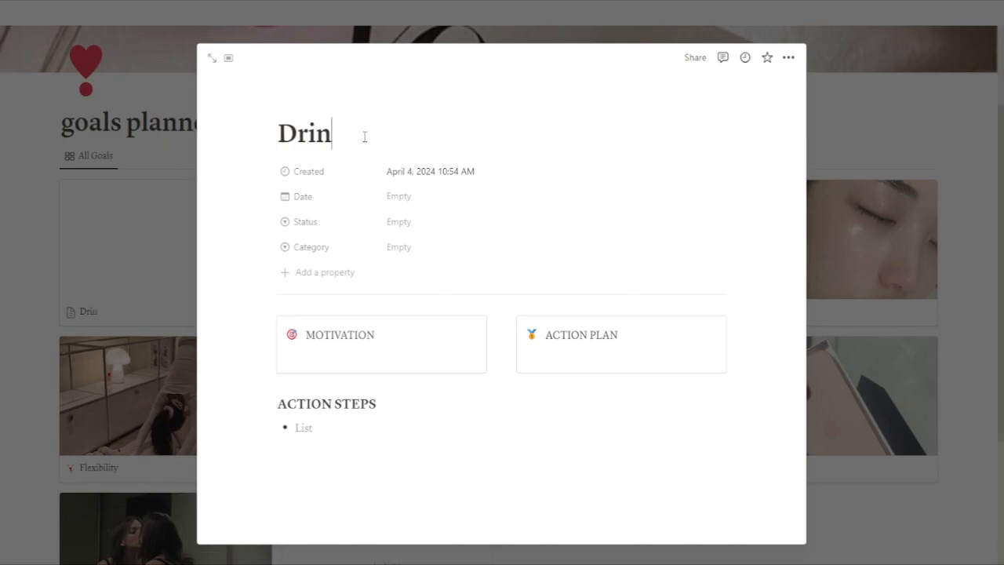
Step: Give the Drink water goal a blue water drop icon and a cover from a web image link, and reposition the cover
left_click(302, 104)
left_click(212, 286)
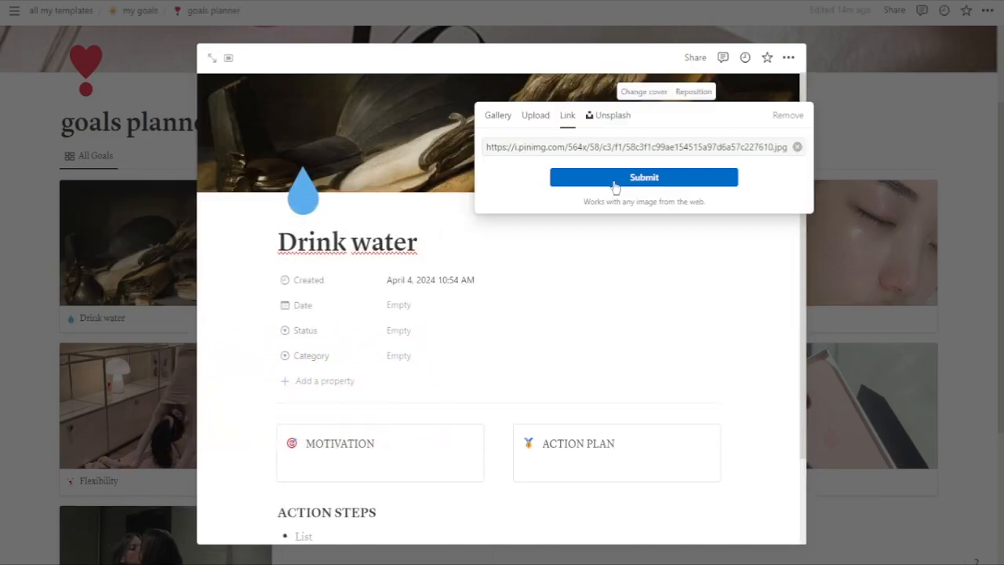
left_click(617, 183)
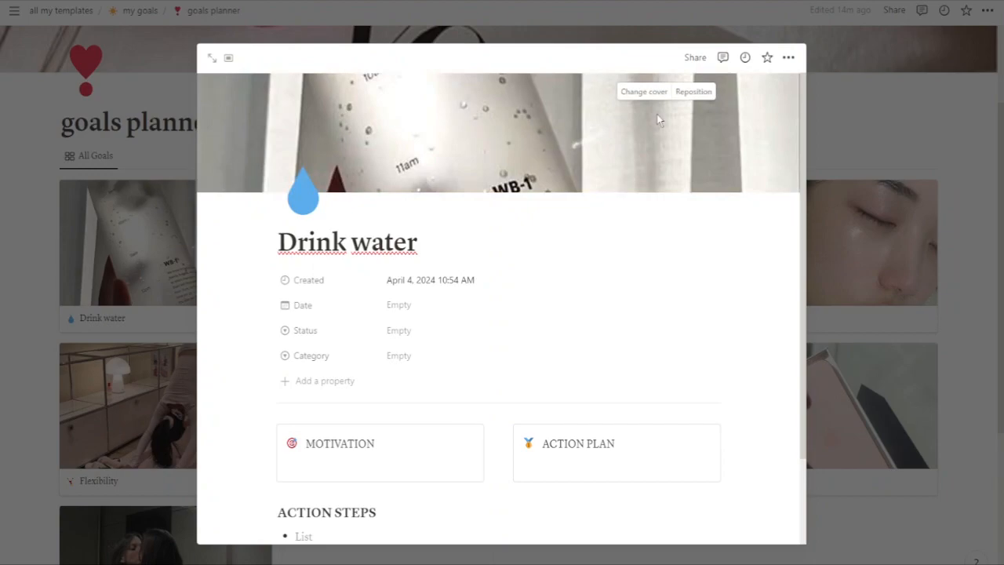
left_click(695, 92)
left_click_drag(578, 146, 604, 5)
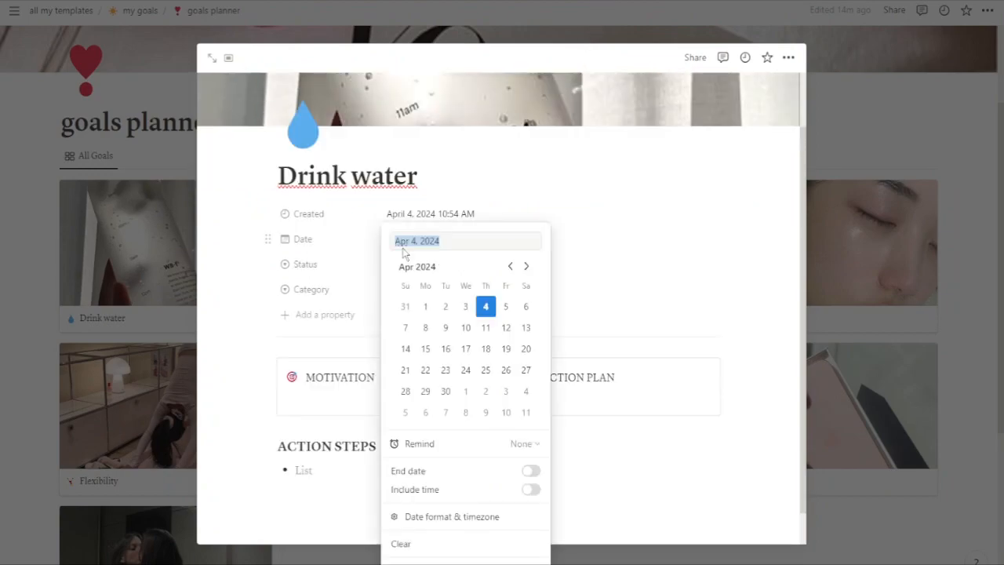
Step: Set the Drink water goal's Date to April 30, 2024, without an end date
left_click(446, 349)
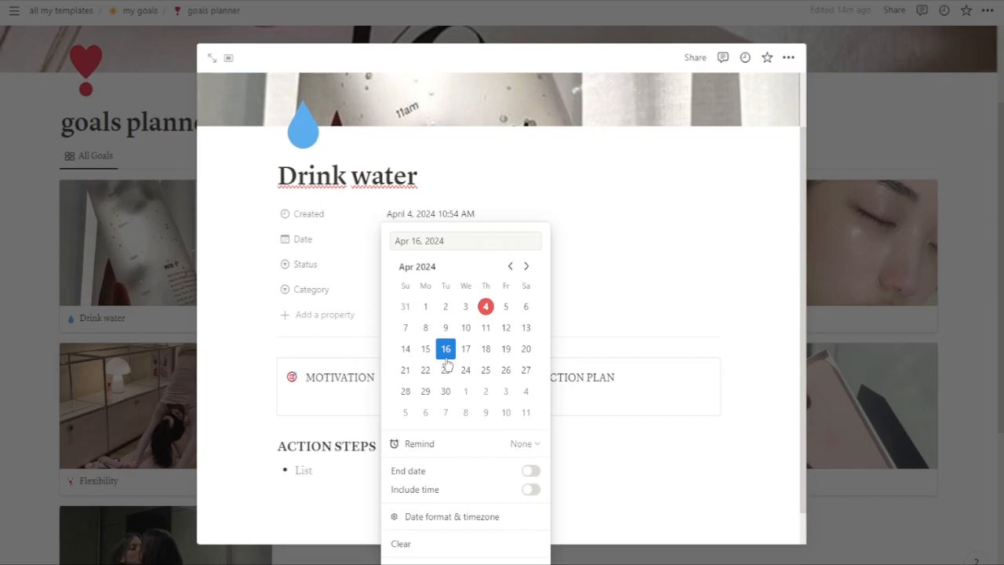
left_click(532, 471)
left_click(444, 395)
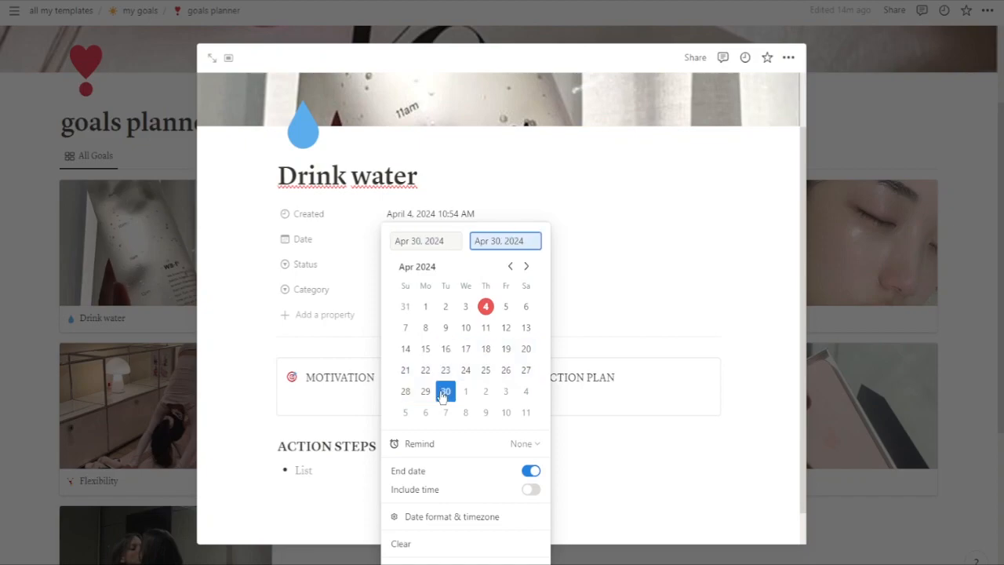
left_click(531, 470)
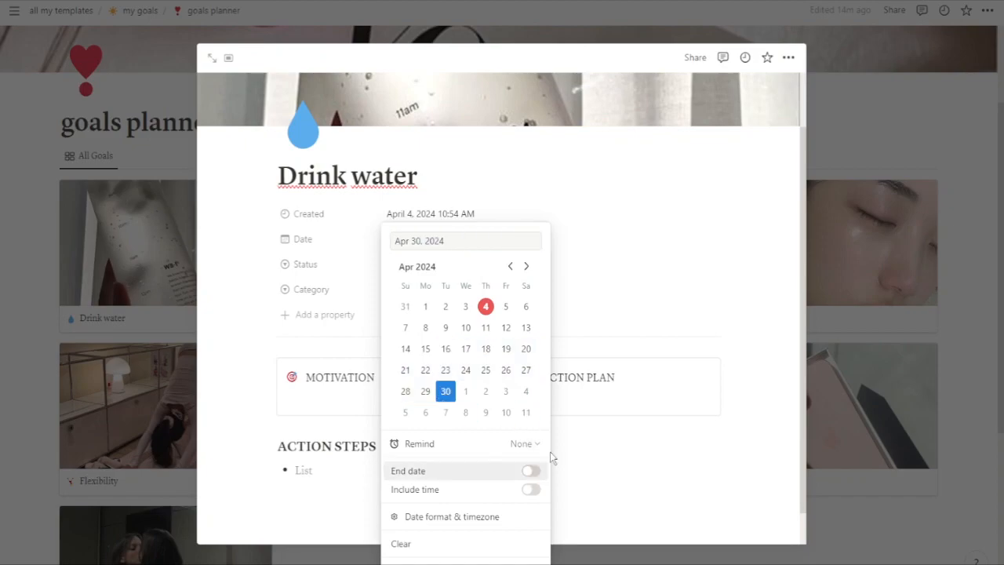
left_click(623, 332)
Step: Set the Drink water goal's Status to On Hold and its Category to Health
left_click(424, 264)
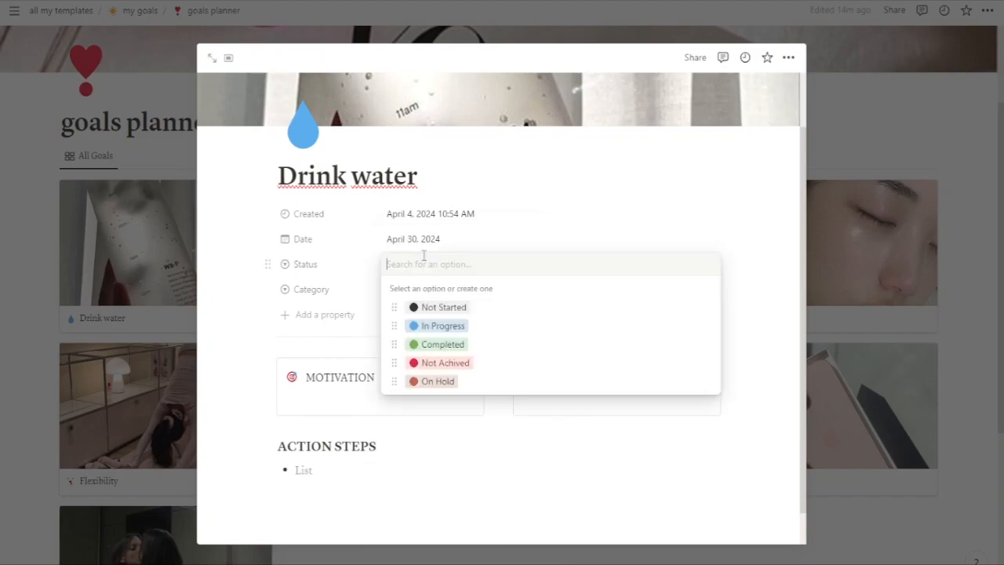
left_click(431, 381)
left_click(456, 290)
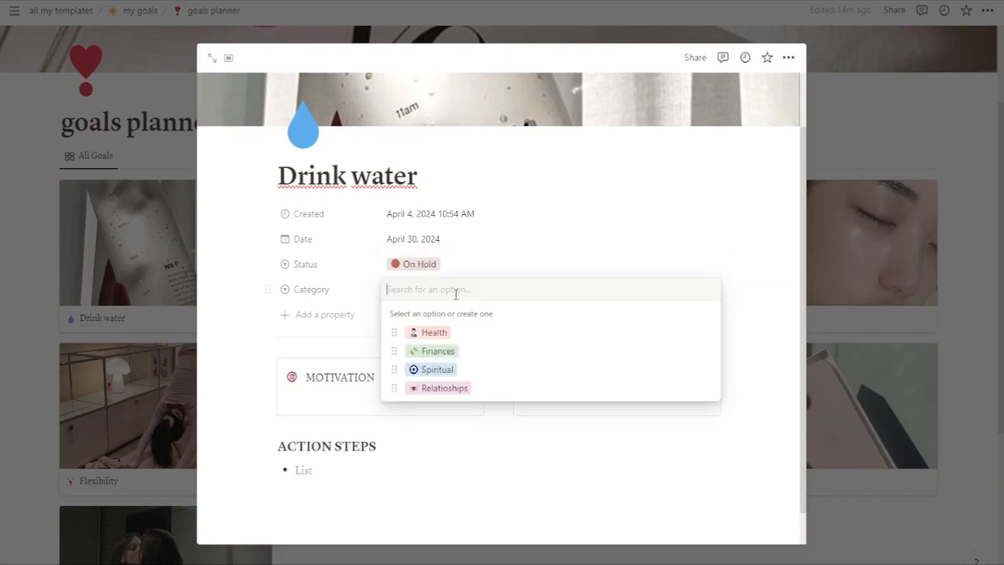
left_click(447, 332)
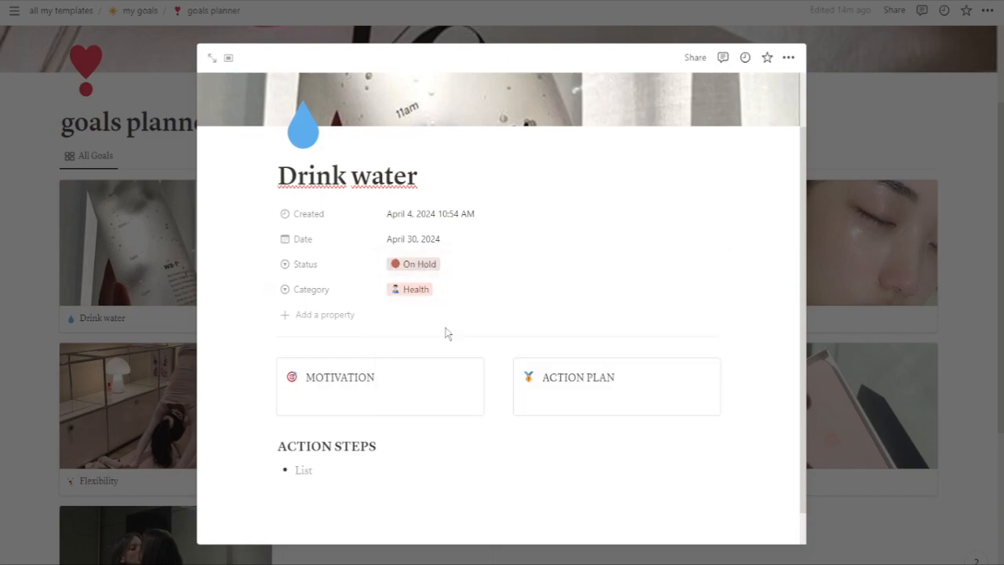
left_click(424, 262)
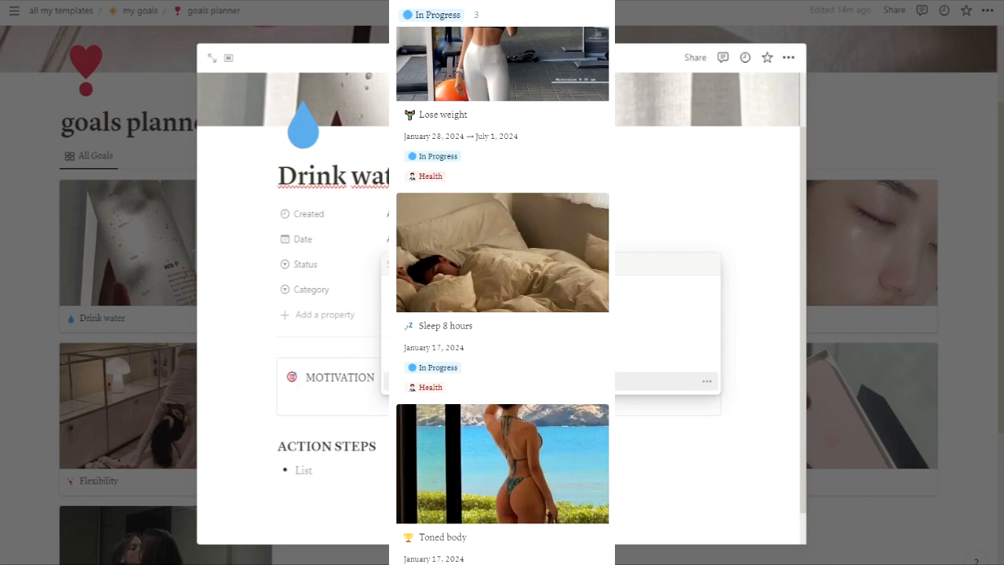
left_click(433, 381)
left_click(430, 289)
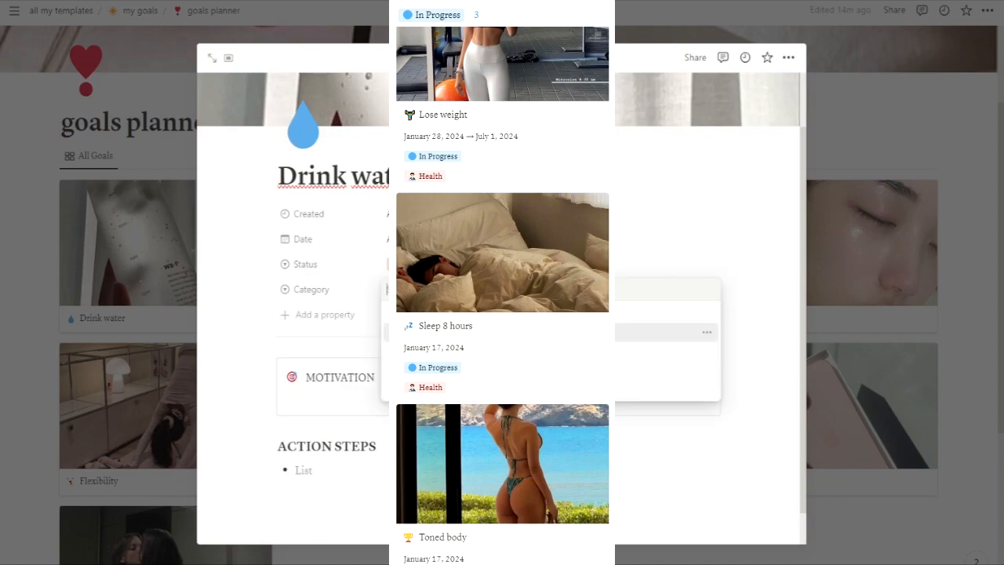
left_click(430, 333)
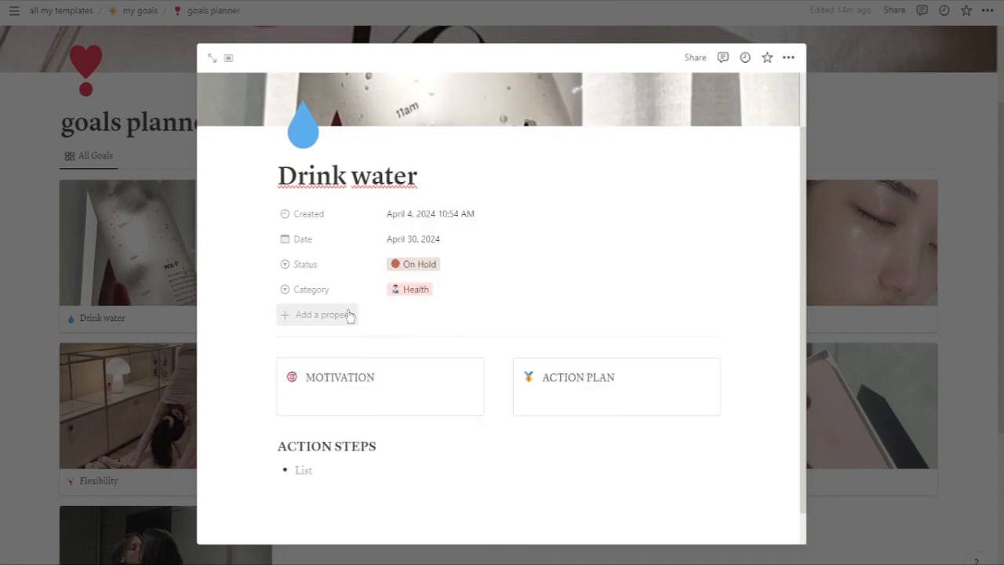
Step: Write "clear skin" under Motivation in the Drink water goal
scroll(345, 315, "down", 1)
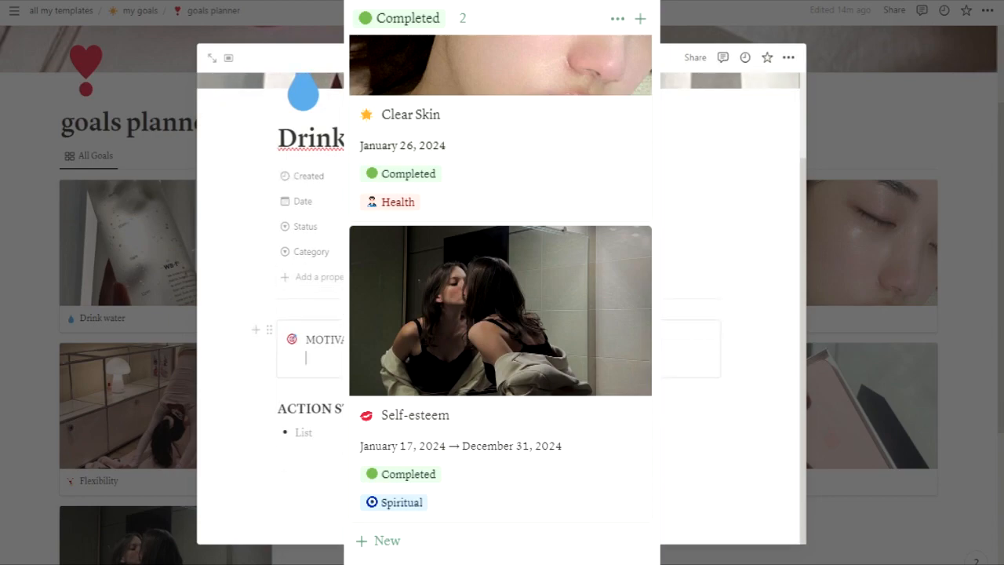
type("clear")
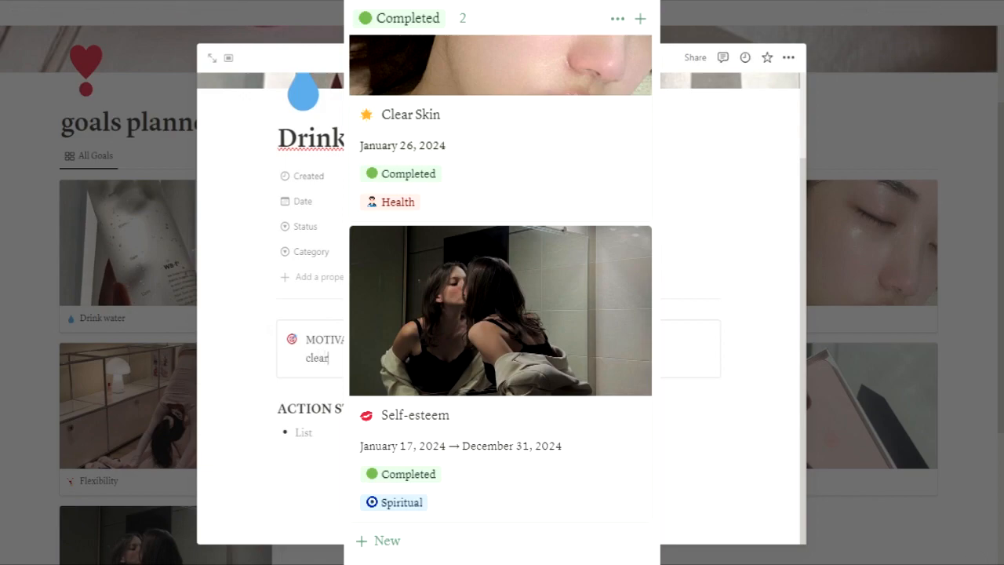
type(" skin")
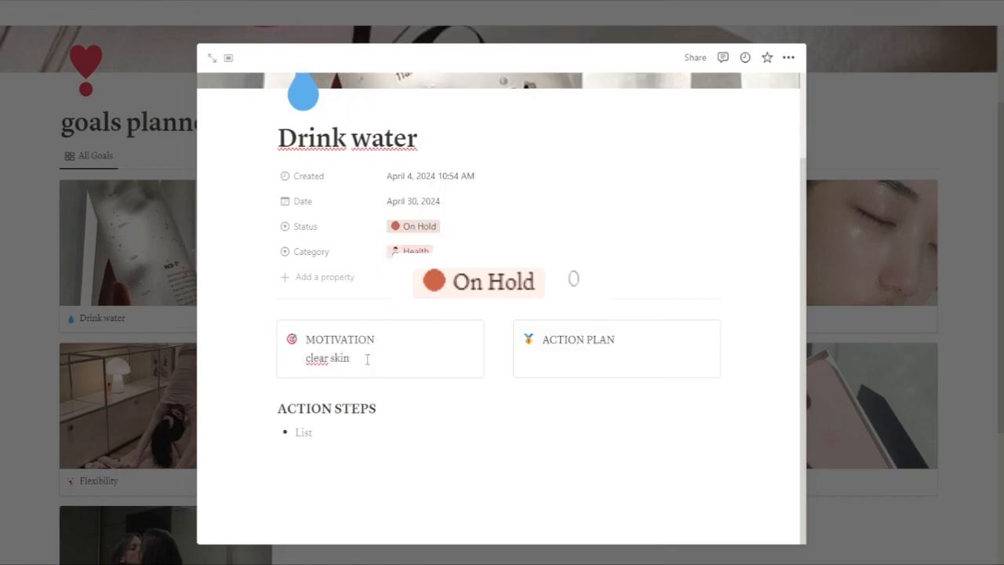
Step: Write an entry about a water bottle, beginning "keep a", under Action Plan in the Drink water goal
left_click(564, 376)
left_click(579, 358)
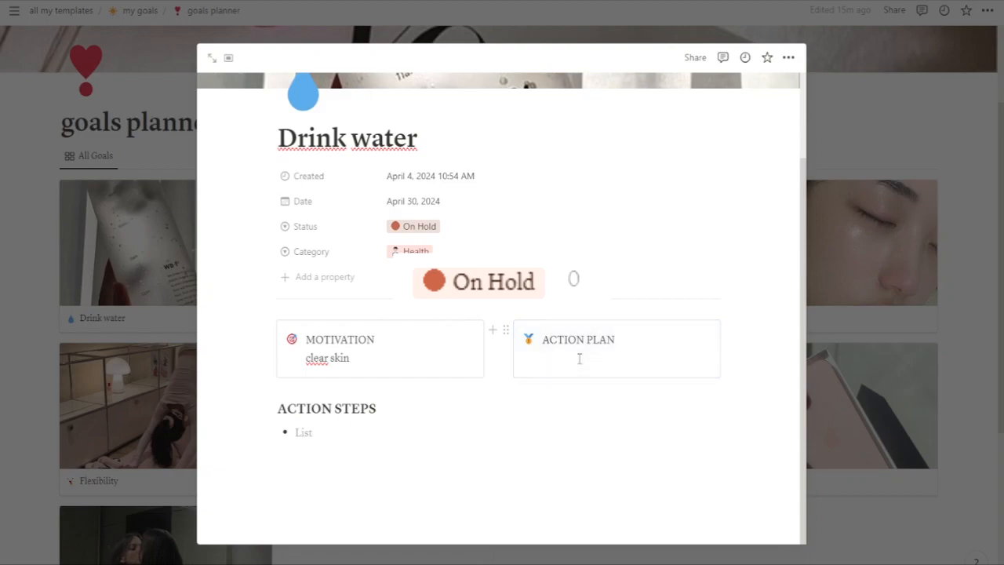
type("keep a water")
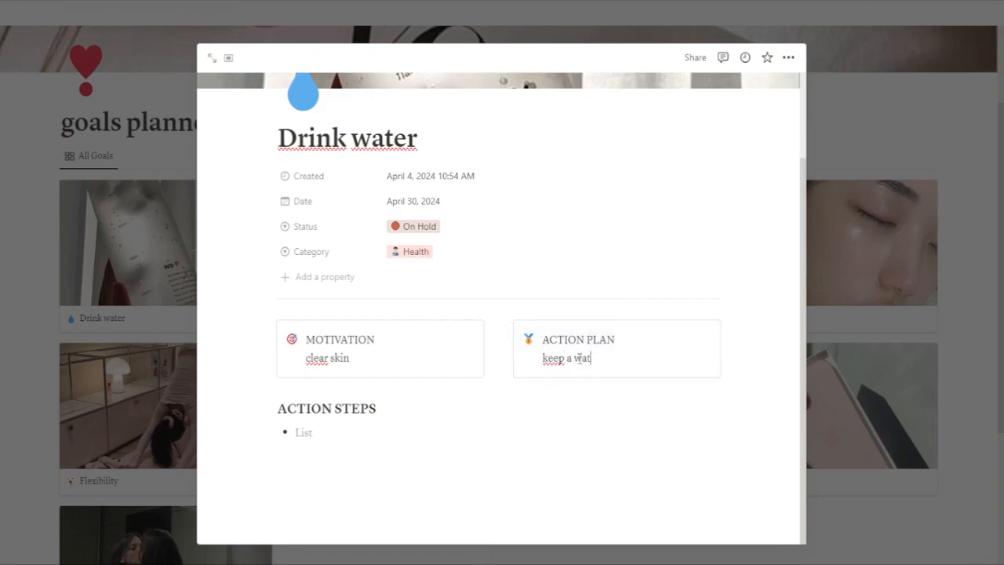
key("BackSpace")
key("BackSpace")
key("BackSpace")
key("BackSpace")
key("BackSpace")
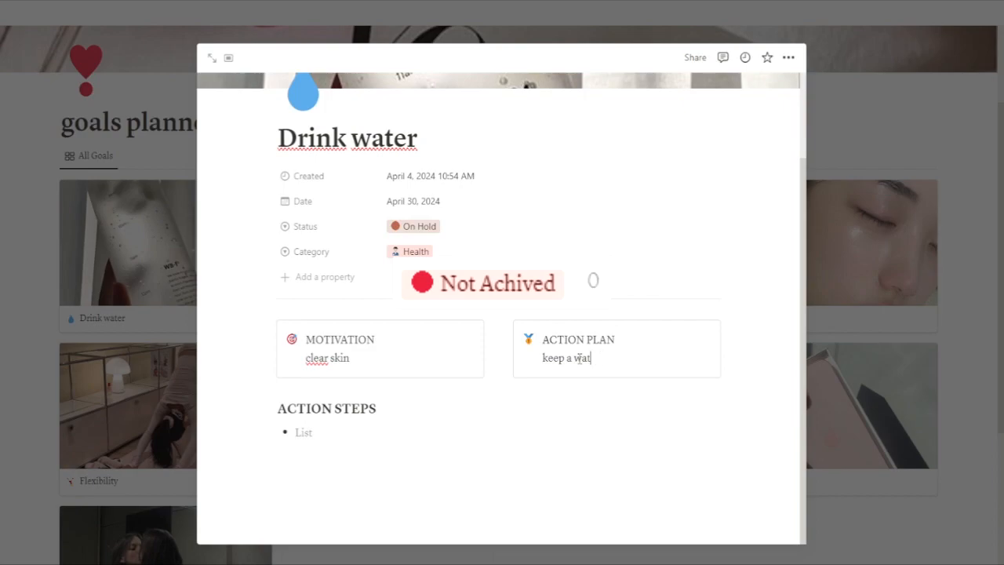
type("bottle")
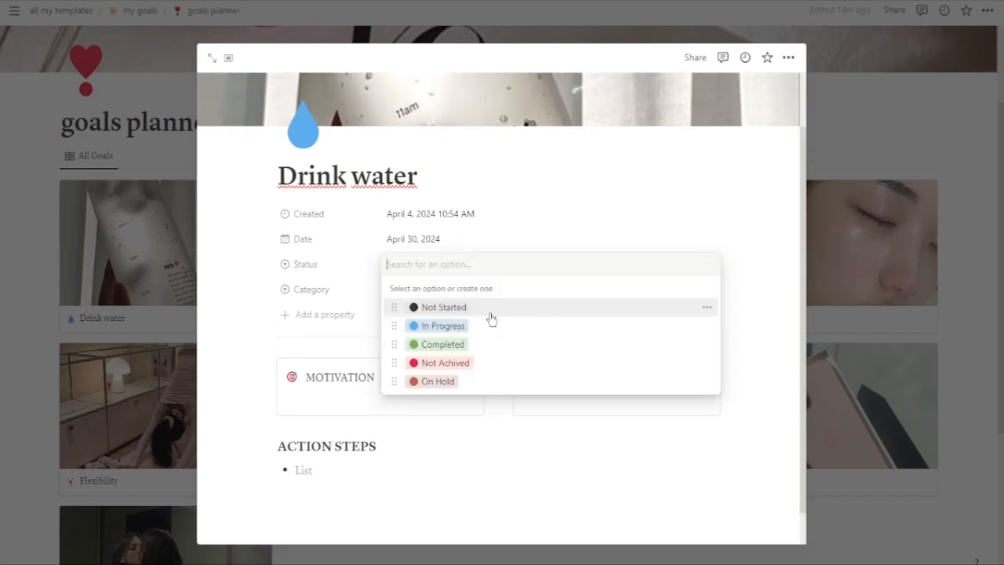
left_click(434, 382)
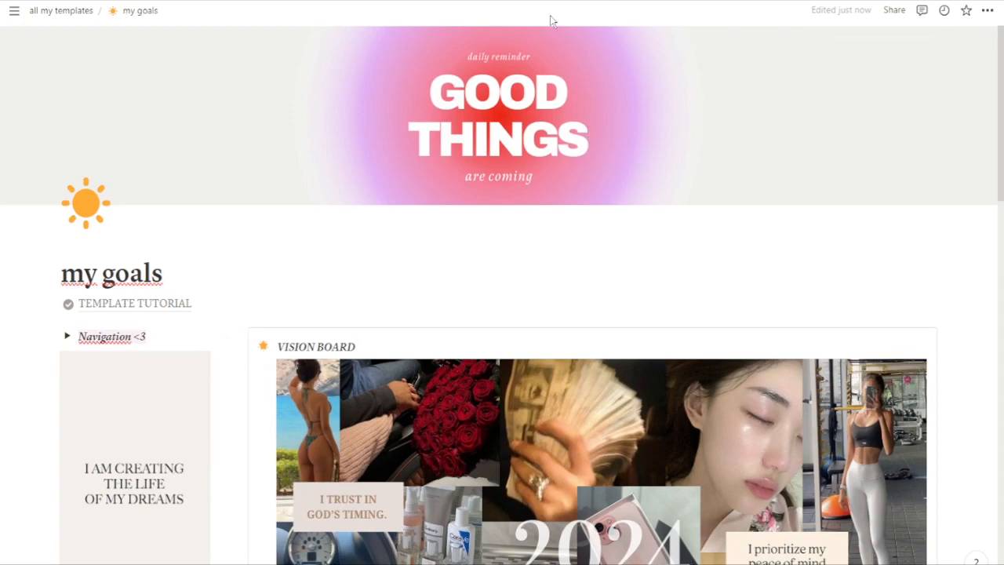
scroll(157, 439, "down", 3)
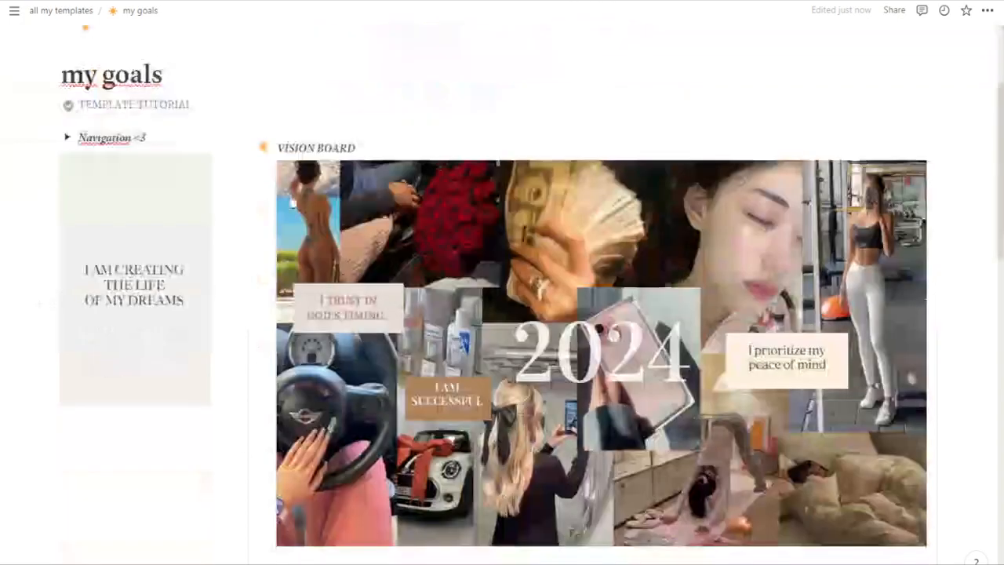
scroll(502, 313, "down", 10)
scroll(502, 314, "up", 8)
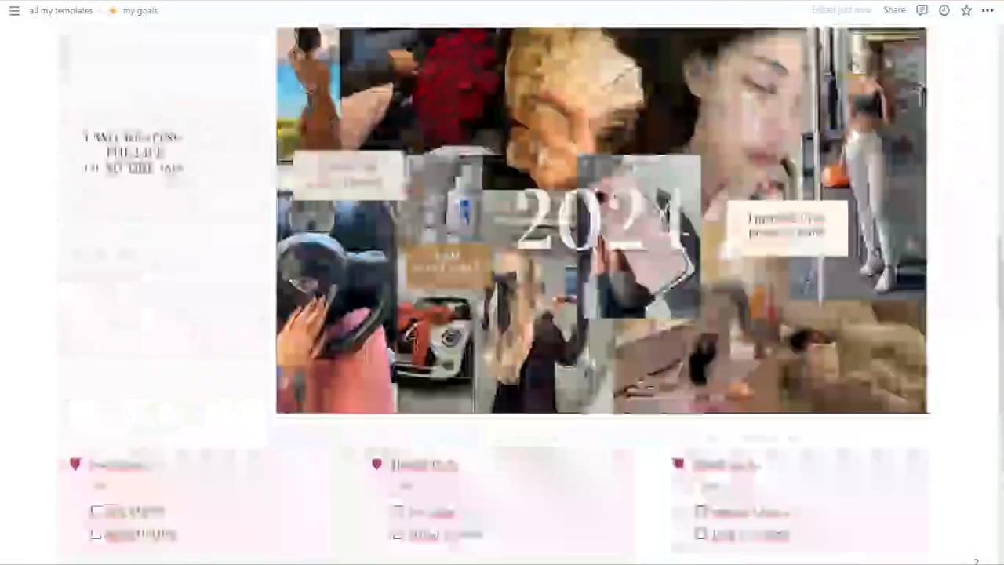
scroll(665, 203, "down", 1)
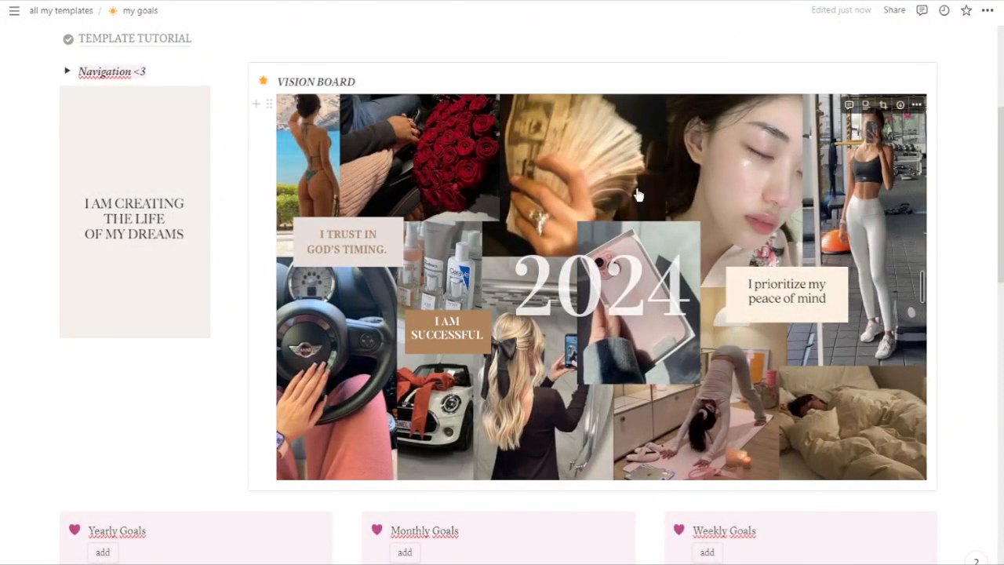
Step: Create a new blank page titled "my goals"
key("ctrl+n")
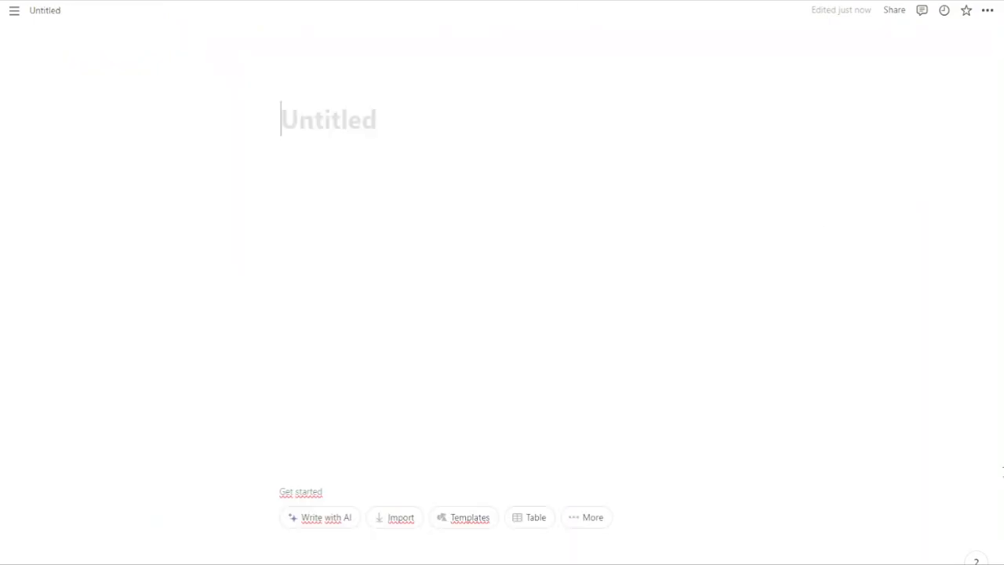
type("my go")
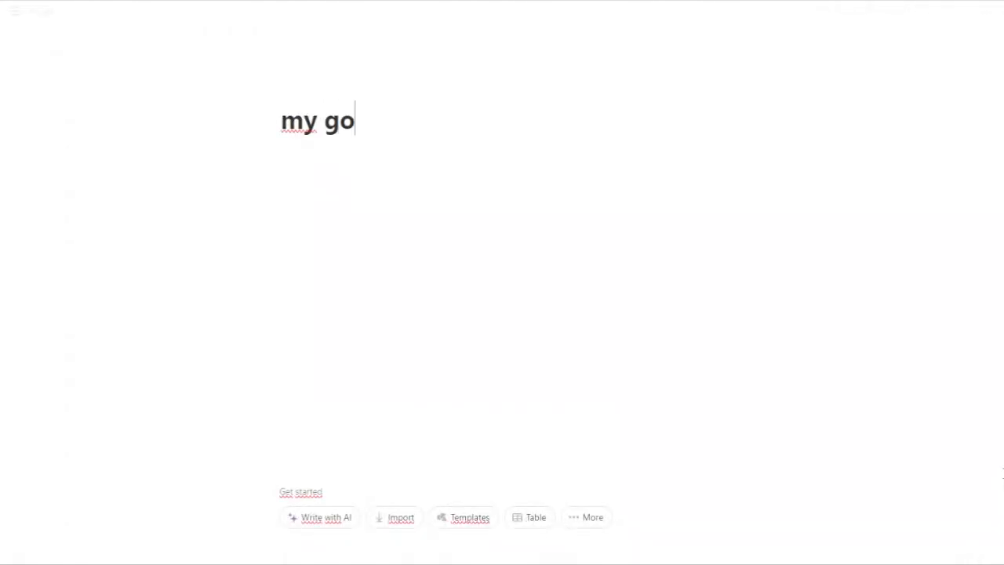
type("als")
key("Return")
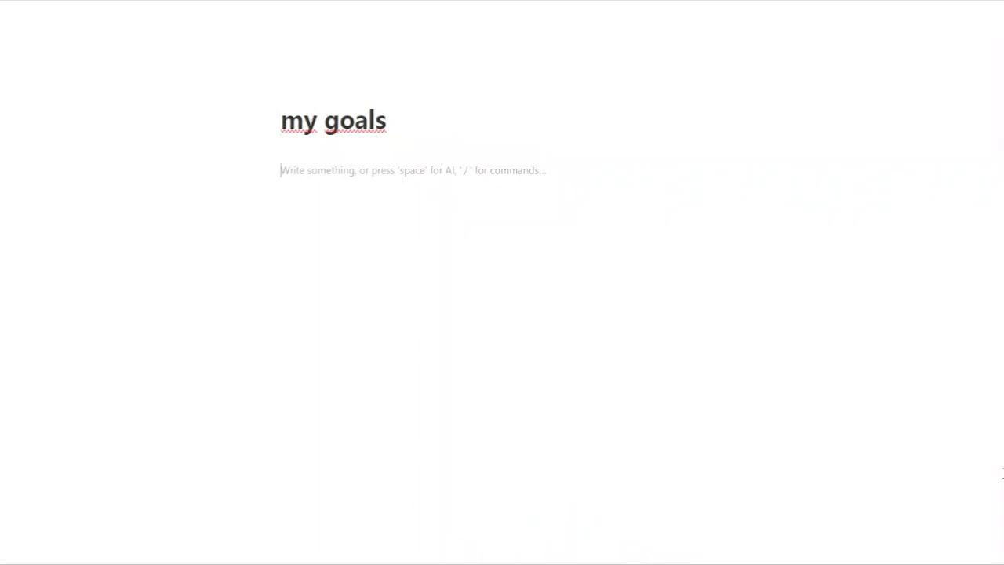
Step: Start a bulleted list on the new page with the items "pink phone" and "drink water"
type("- ")
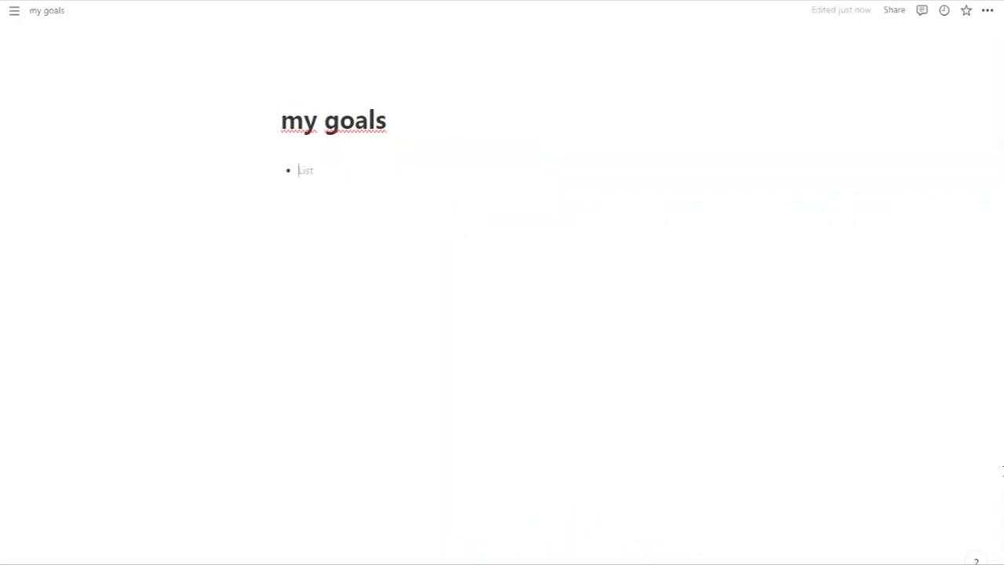
type("pin")
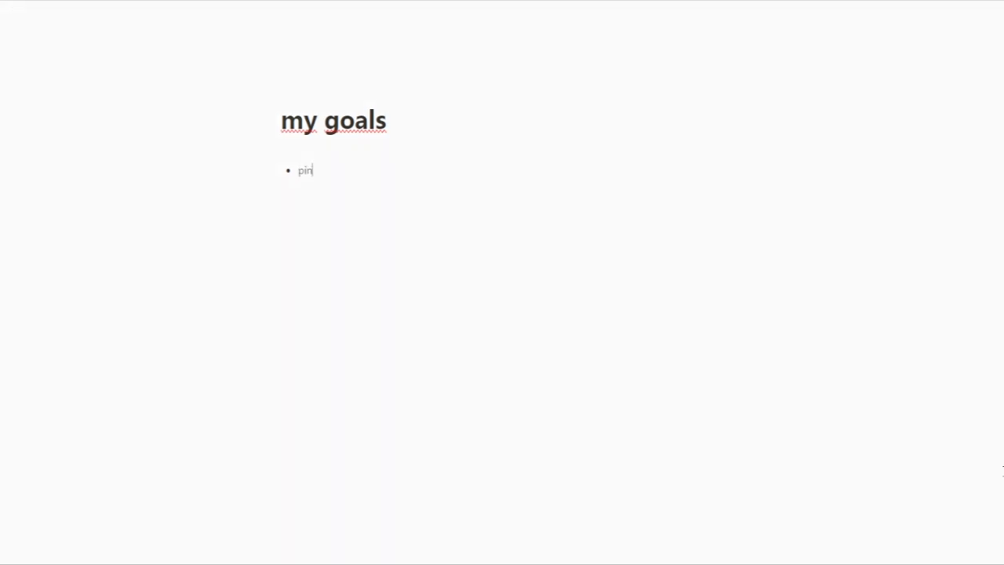
type("k phone")
key("Return")
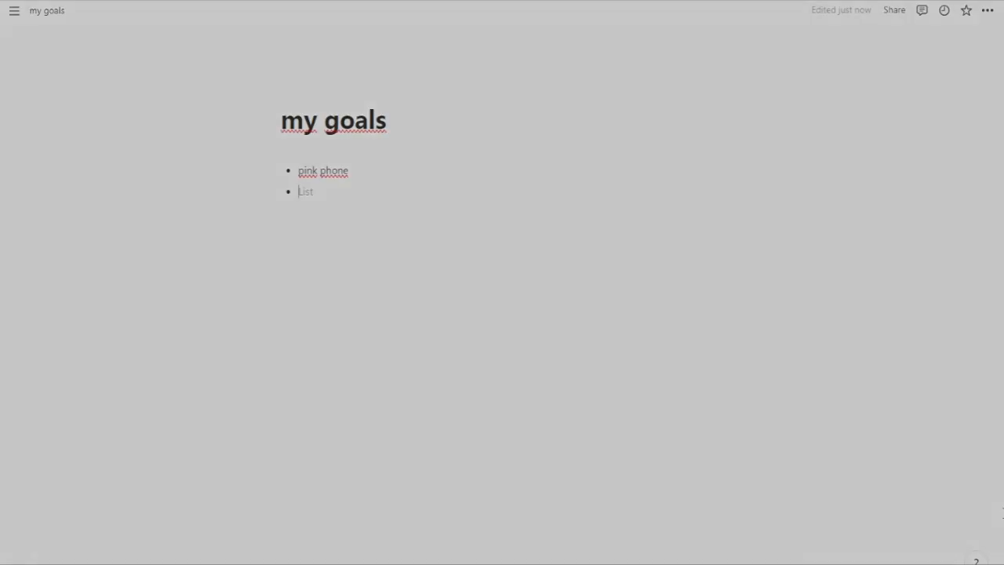
type("drink water")
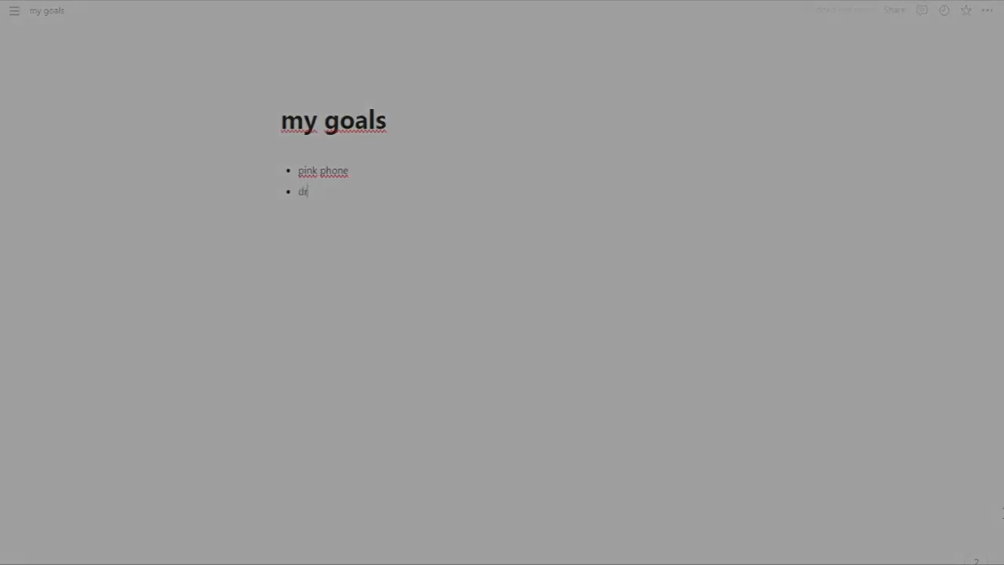